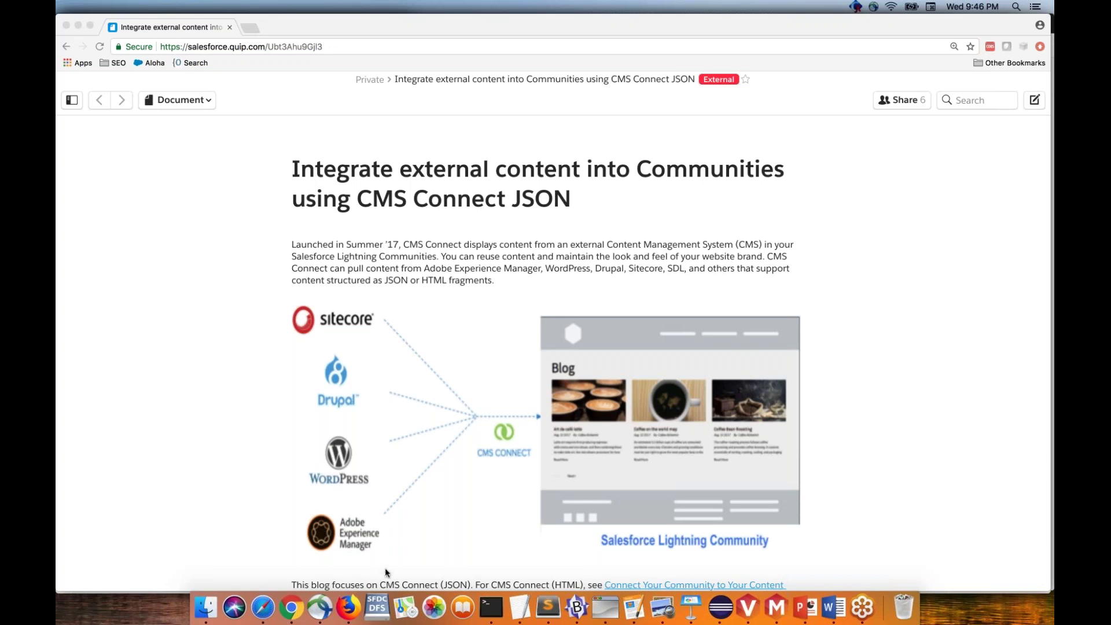
Switch to Firefox and look through the Capricorn Cafe WordPress blog, from The Science of Brewing to Art de café latte
{"action": "left_click", "coordinate": [350, 606]}
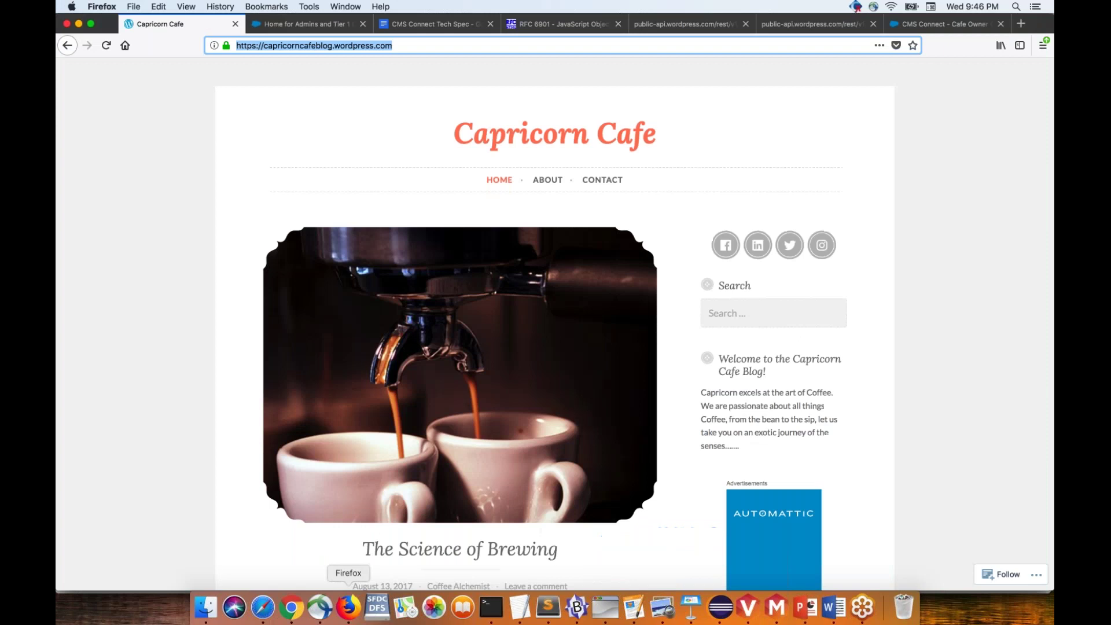
{"action": "scroll", "coordinate": [495, 389], "scroll_direction": "down", "scroll_amount": 3}
{"action": "scroll", "coordinate": [495, 389], "scroll_direction": "down", "scroll_amount": 2}
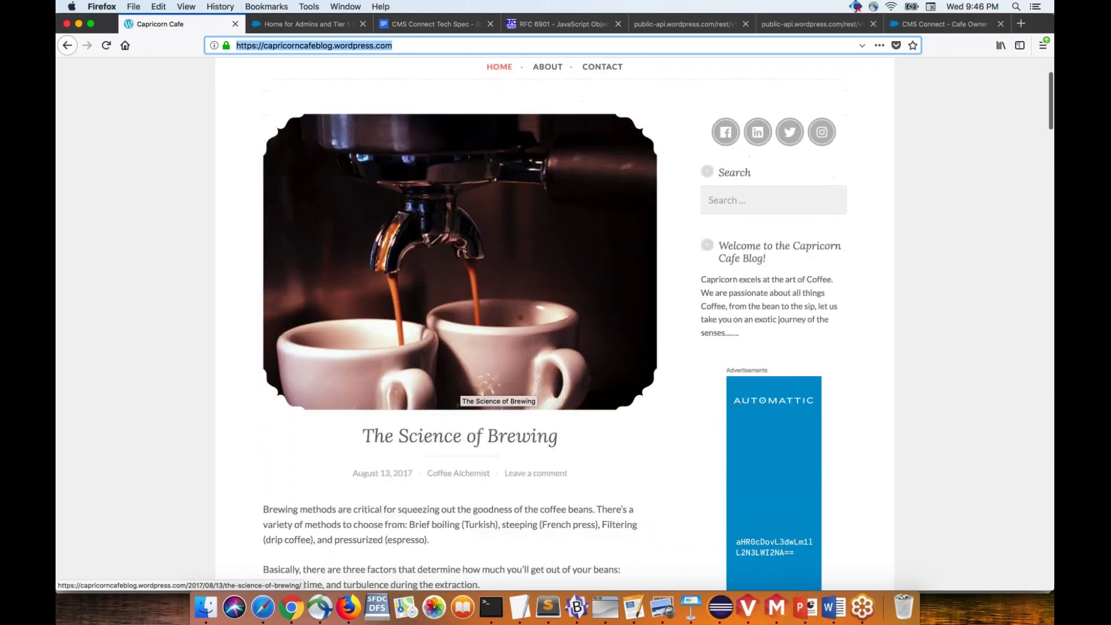
{"action": "scroll", "coordinate": [495, 389], "scroll_direction": "down", "scroll_amount": 8}
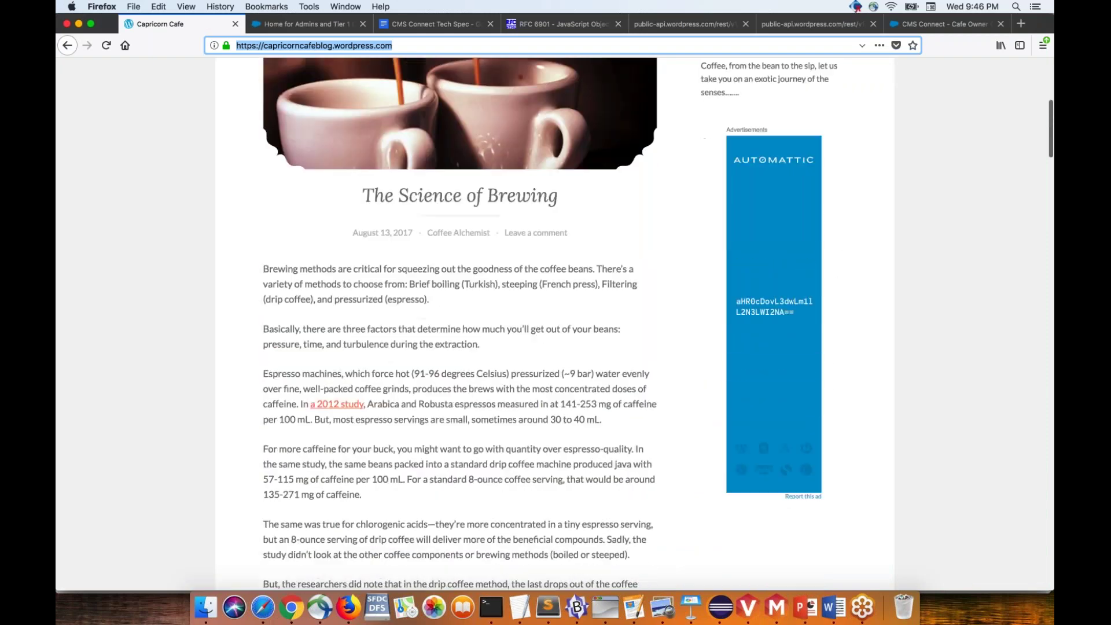
{"action": "scroll", "coordinate": [495, 389], "scroll_direction": "down", "scroll_amount": 20}
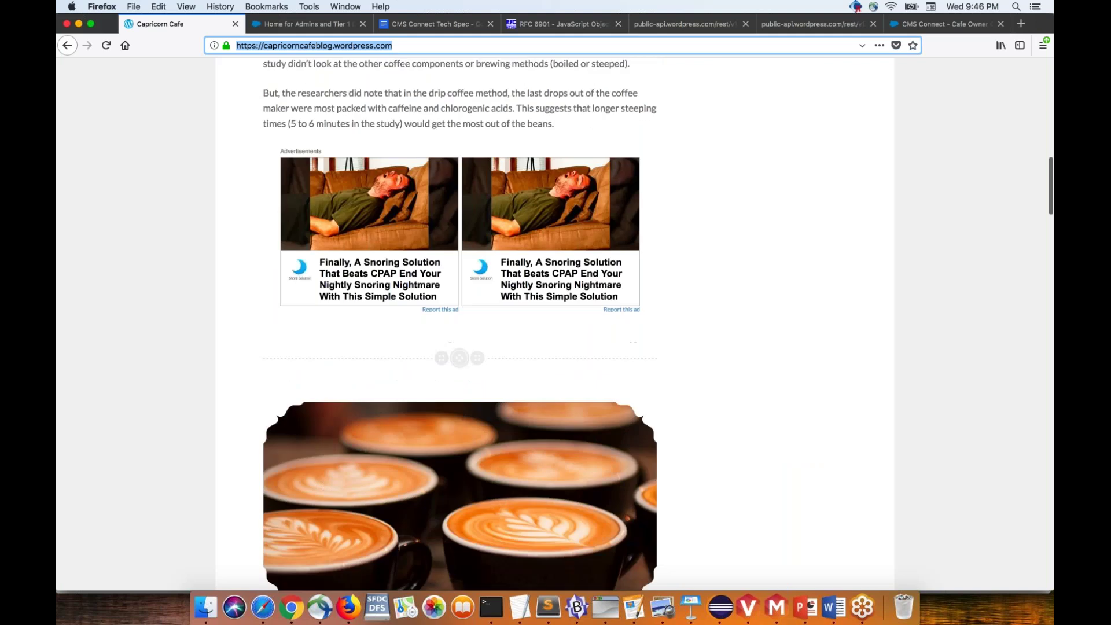
{"action": "scroll", "coordinate": [495, 389], "scroll_direction": "up", "scroll_amount": 1}
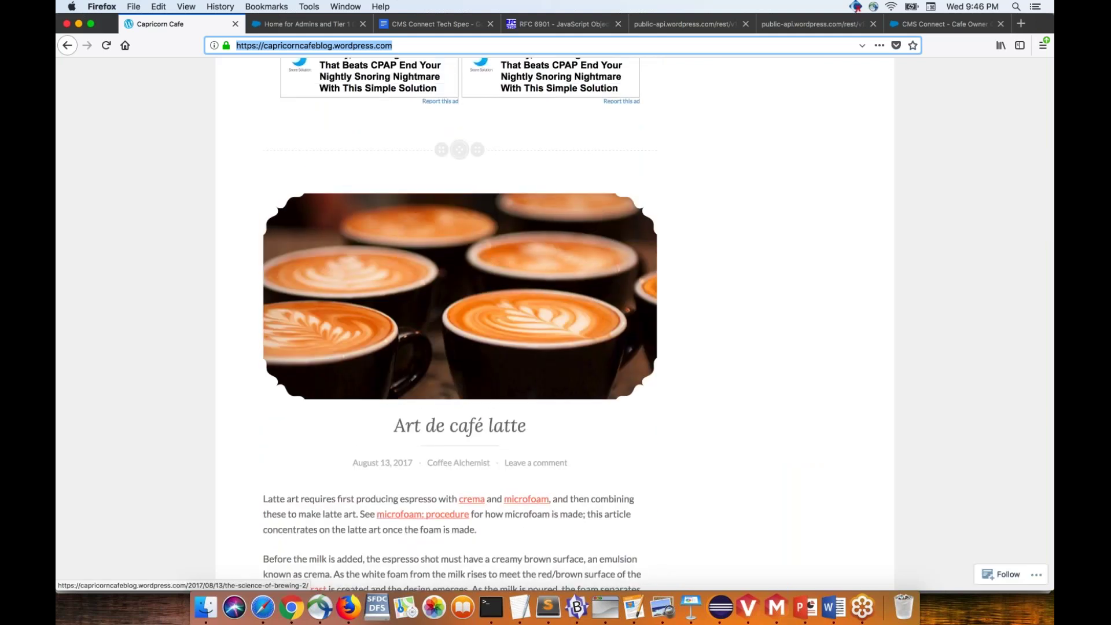
{"action": "scroll", "coordinate": [495, 389], "scroll_direction": "down", "scroll_amount": 2}
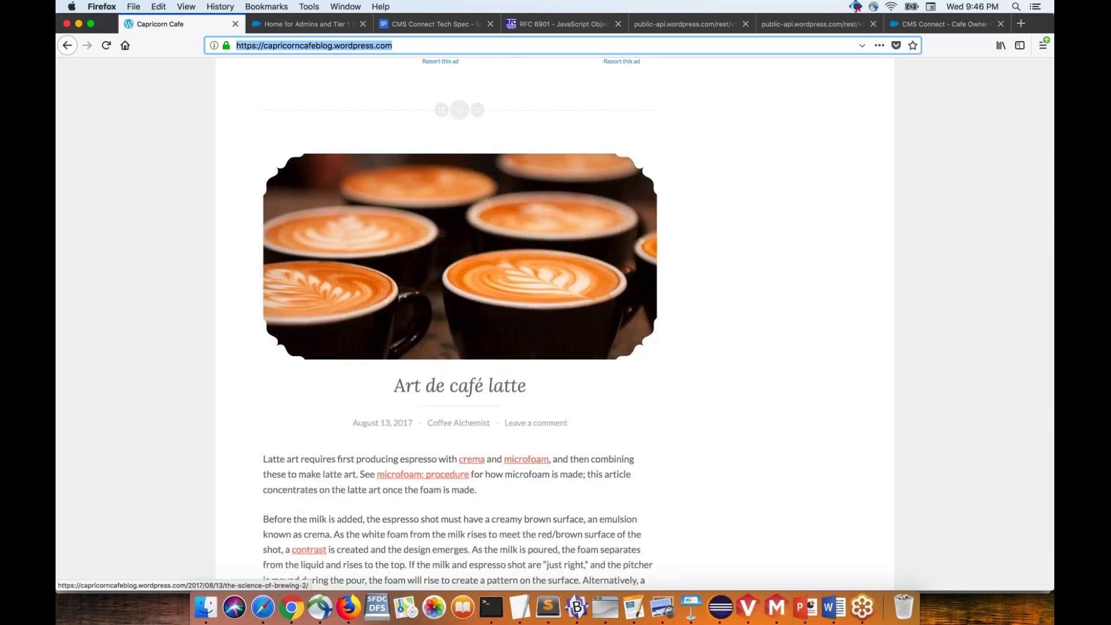
View the blog tiles on the Capricorn Coffee community home page and read the full The Science of Brewing article
{"action": "left_click", "coordinate": [334, 23]}
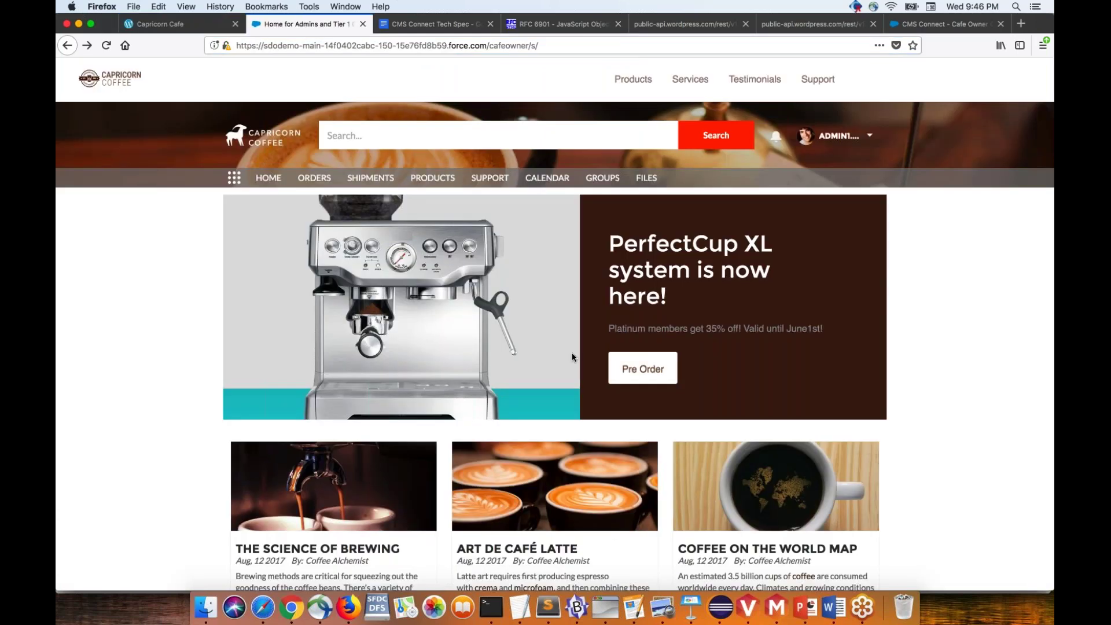
{"action": "scroll", "coordinate": [644, 462], "scroll_direction": "down", "scroll_amount": 5}
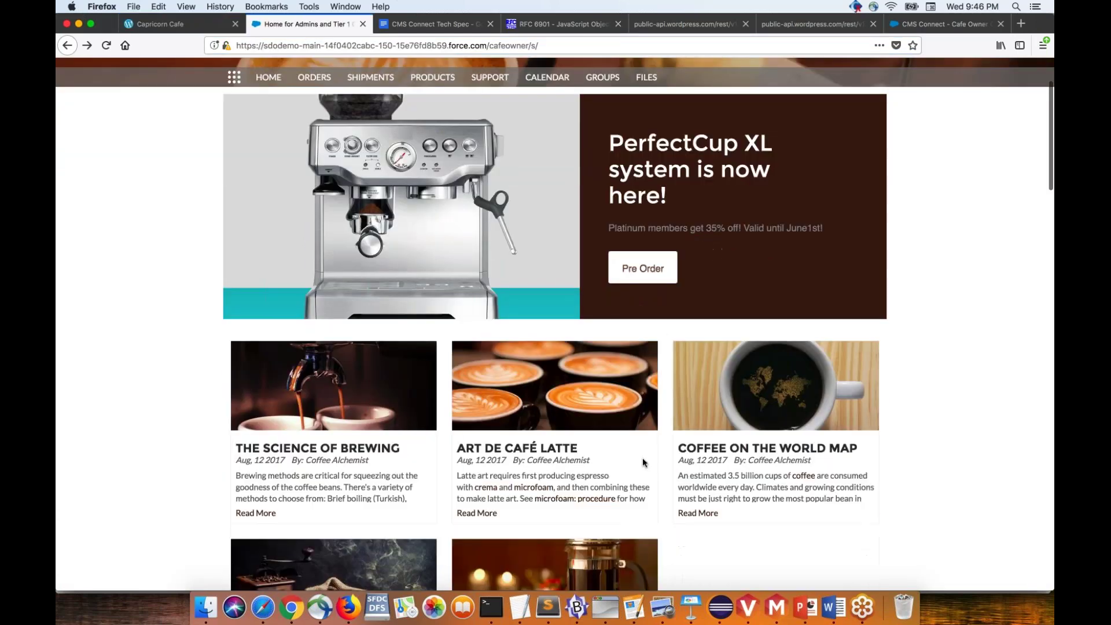
{"action": "scroll", "coordinate": [644, 462], "scroll_direction": "down", "scroll_amount": 5}
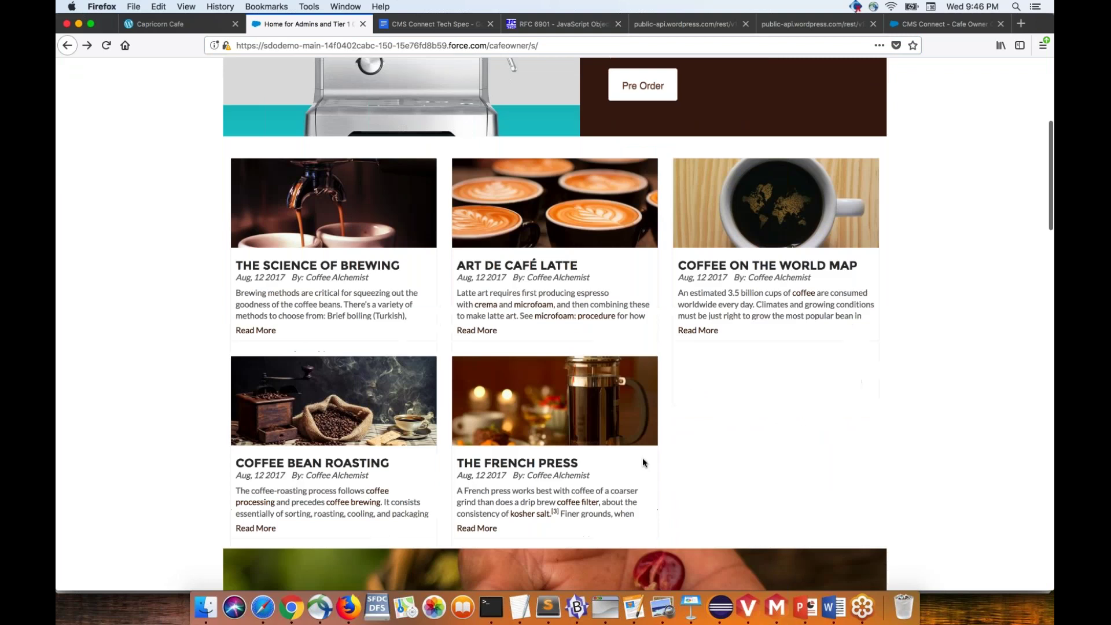
{"action": "scroll", "coordinate": [644, 462], "scroll_direction": "down", "scroll_amount": 2}
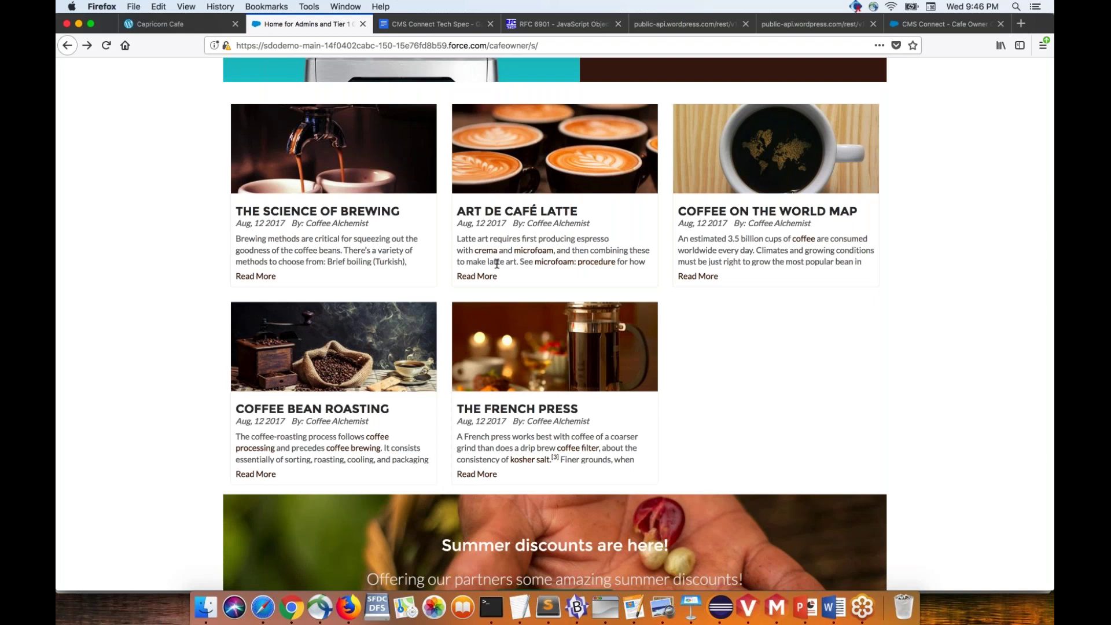
{"action": "left_click", "coordinate": [255, 277]}
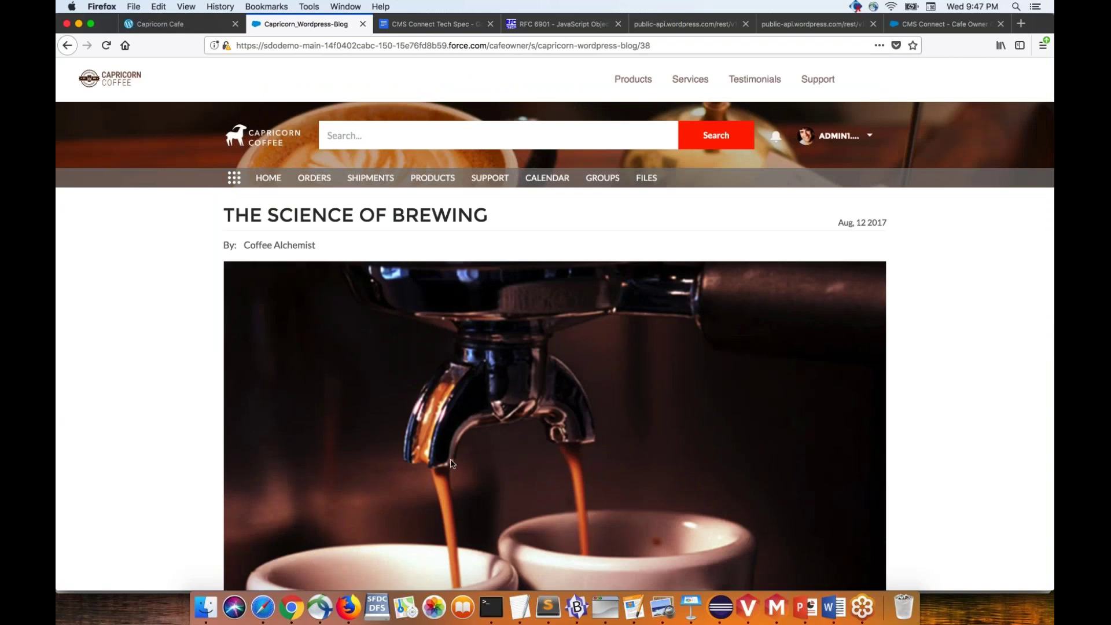
{"action": "scroll", "coordinate": [457, 458], "scroll_direction": "down", "scroll_amount": 10}
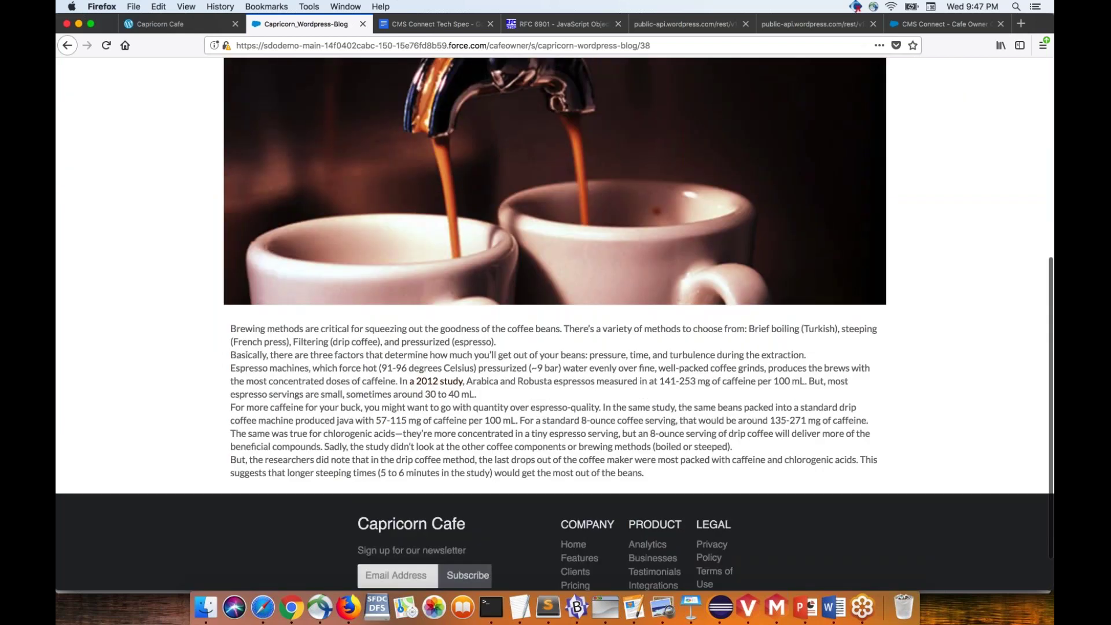
Read the CMS Connect Tech Spec from its beginning through the section on getting the JSON URL for retrieving content
{"action": "key", "text": "ctrl+Tab"}
{"action": "scroll", "coordinate": [614, 224], "scroll_direction": "up", "scroll_amount": 10}
{"action": "scroll", "coordinate": [615, 223], "scroll_direction": "up", "scroll_amount": 3}
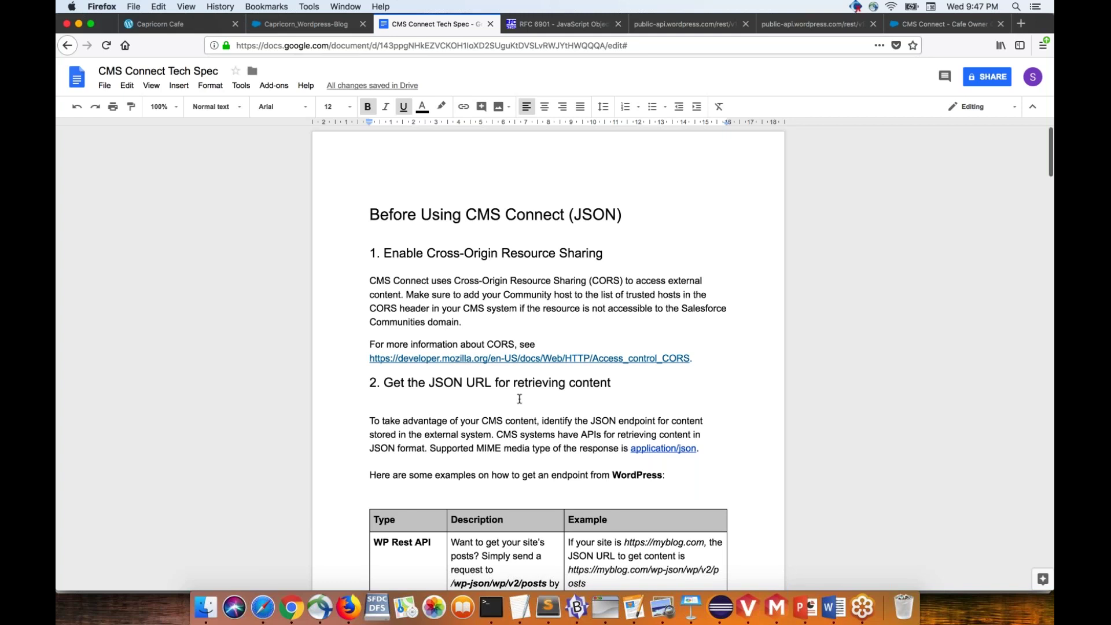
{"action": "scroll", "coordinate": [520, 398], "scroll_direction": "down", "scroll_amount": 2}
{"action": "left_click", "coordinate": [513, 333]}
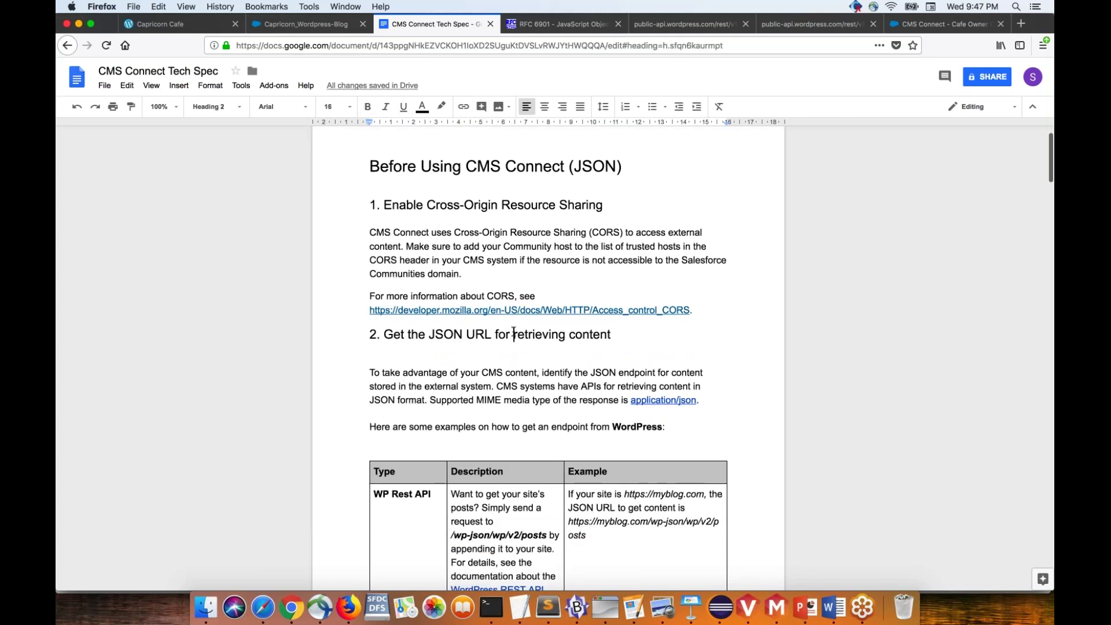
{"action": "scroll", "coordinate": [514, 334], "scroll_direction": "down", "scroll_amount": 4}
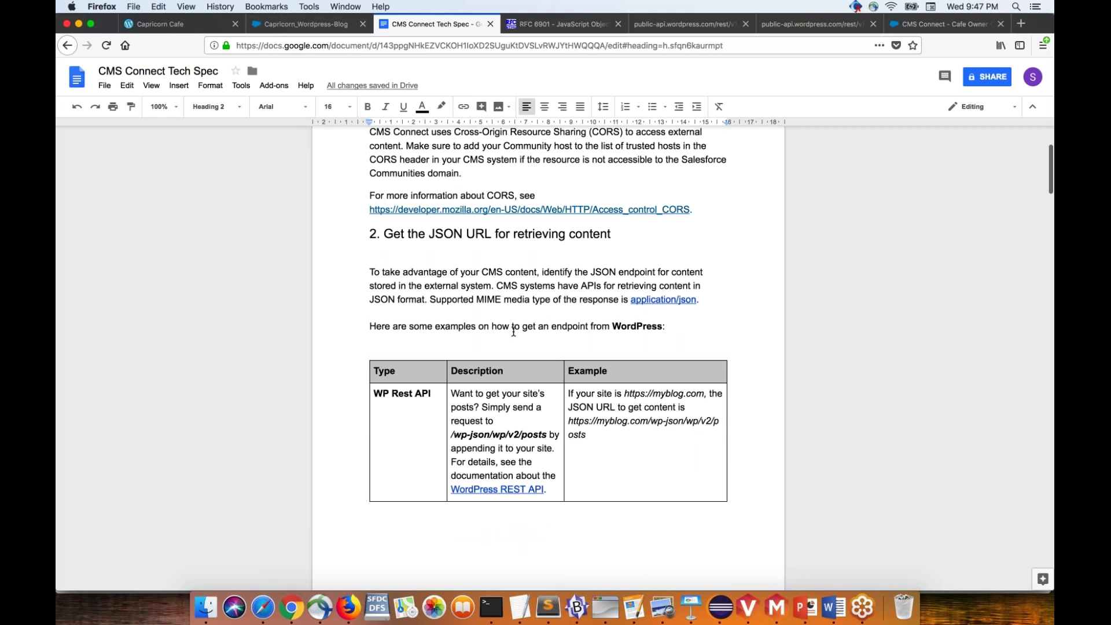
{"action": "scroll", "coordinate": [513, 331], "scroll_direction": "down", "scroll_amount": 3}
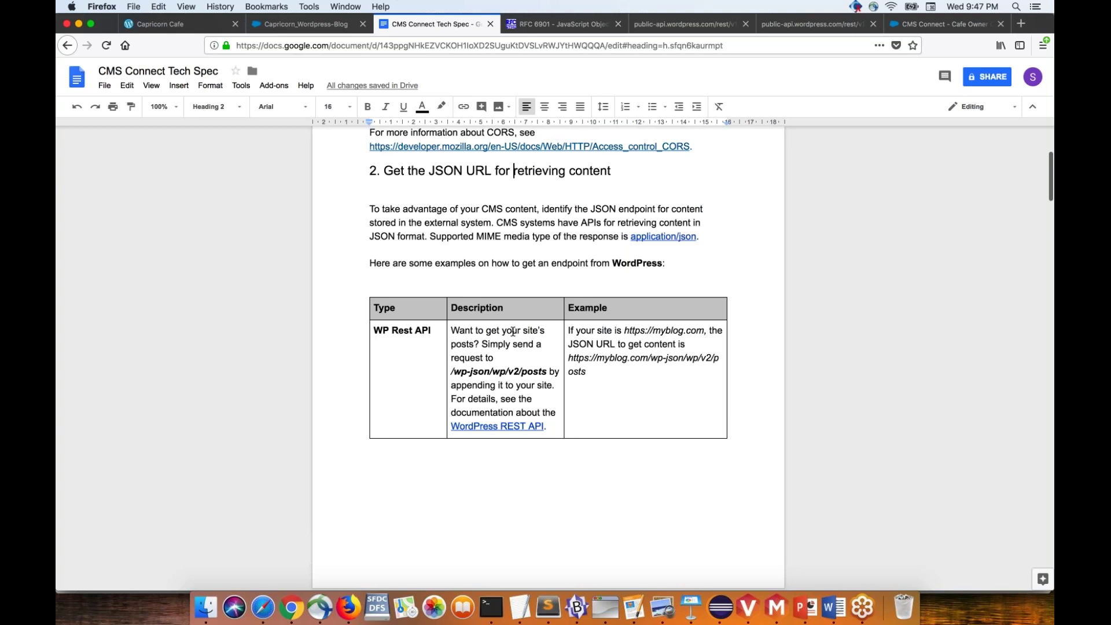
Highlight the WP Rest API path /wp-json/wp/v2/posts and the Wordpress.com URL format in the endpoint examples table
{"action": "left_click_drag", "start_coordinate": [382, 331], "coordinate": [431, 331]}
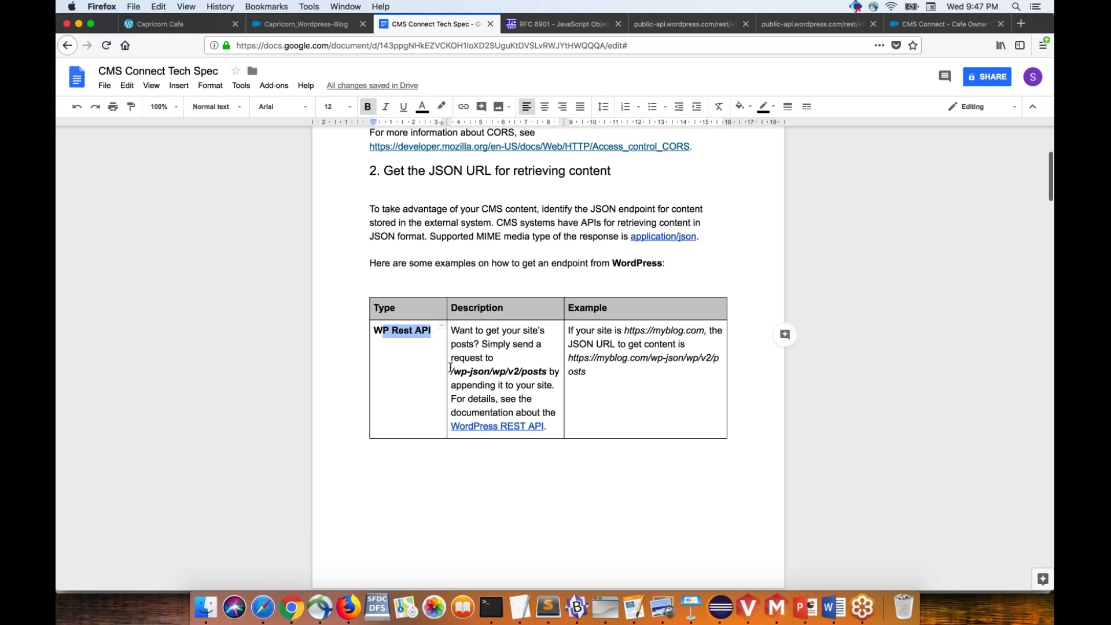
{"action": "left_click_drag", "start_coordinate": [452, 371], "coordinate": [552, 372]}
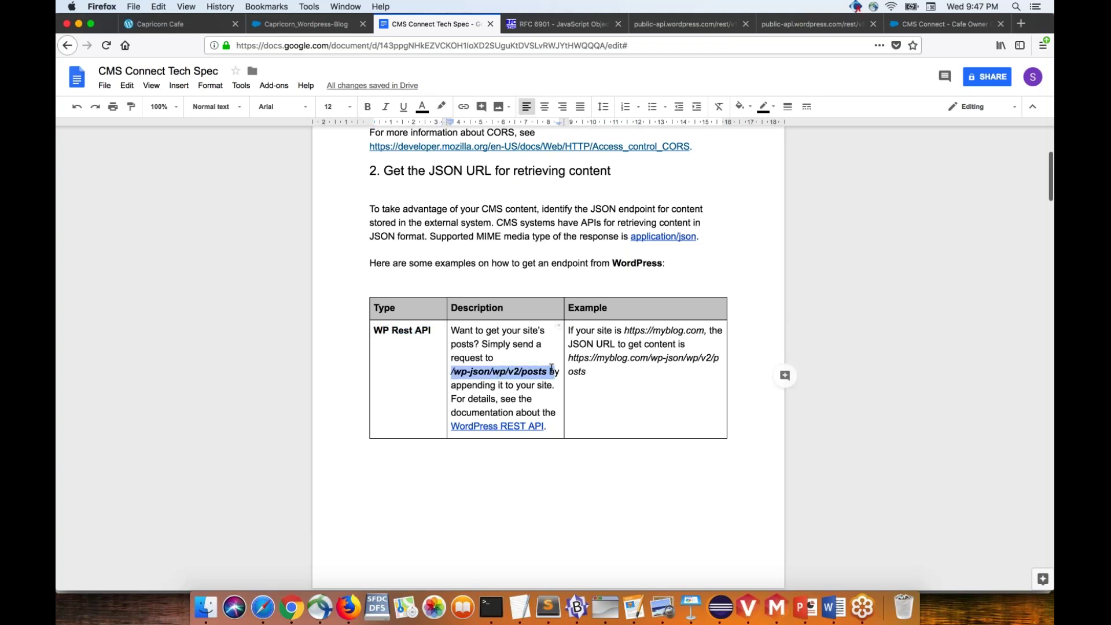
{"action": "scroll", "coordinate": [552, 369], "scroll_direction": "down", "scroll_amount": 5}
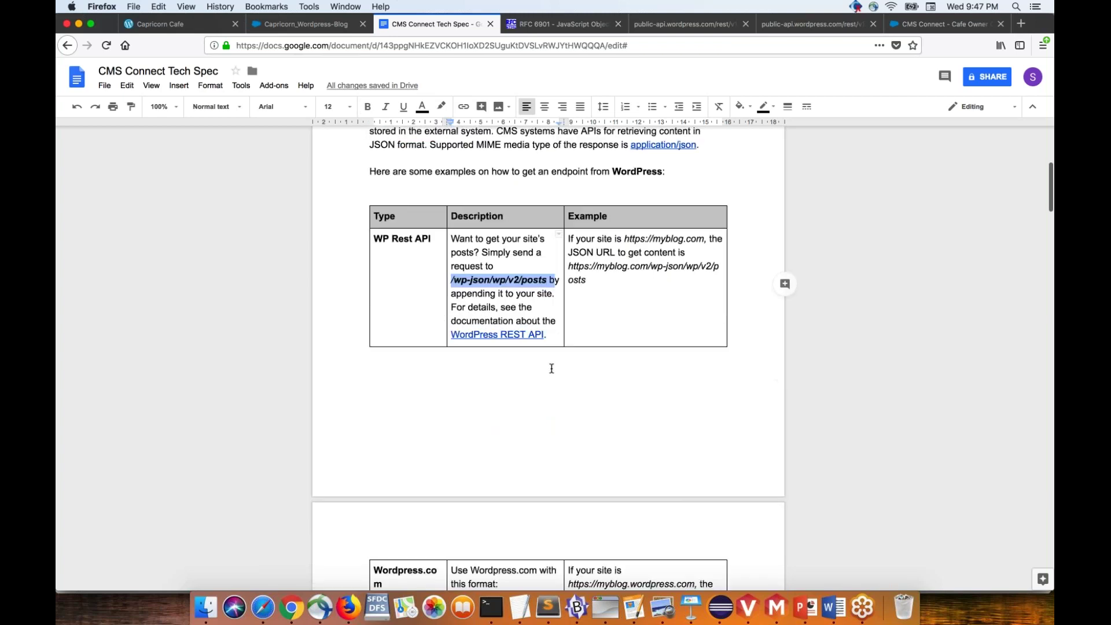
{"action": "scroll", "coordinate": [551, 369], "scroll_direction": "down", "scroll_amount": 2}
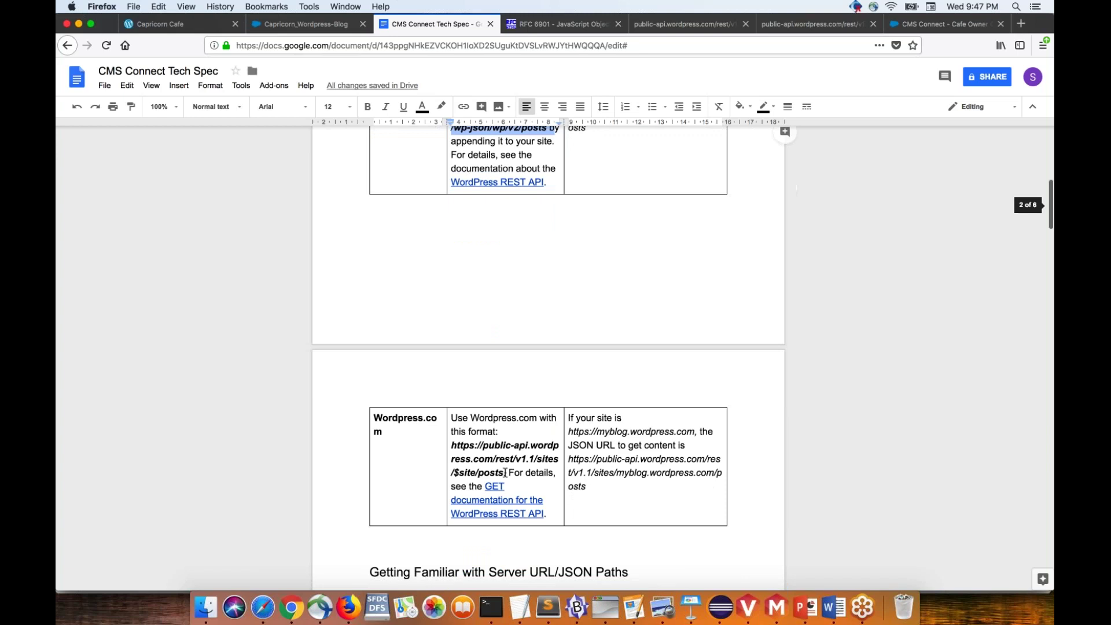
{"action": "left_click_drag", "start_coordinate": [505, 473], "coordinate": [451, 451]}
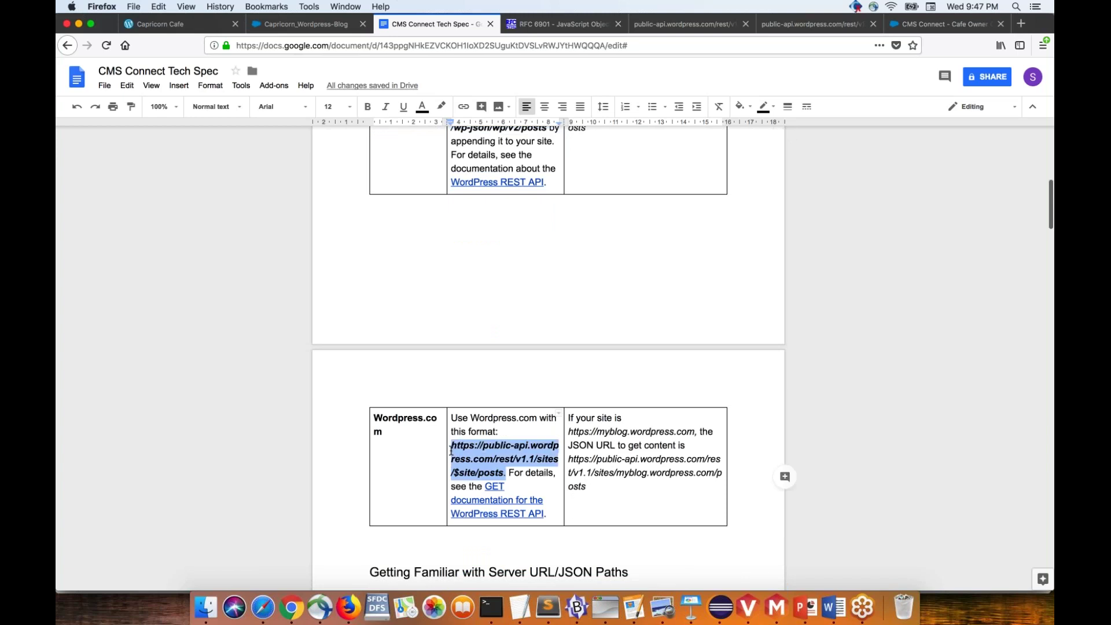
Check the blog's address and load the WordPress public API posts endpoint with $site replaced by capricorncafeblog.wordpress.com
{"action": "left_click", "coordinate": [185, 26]}
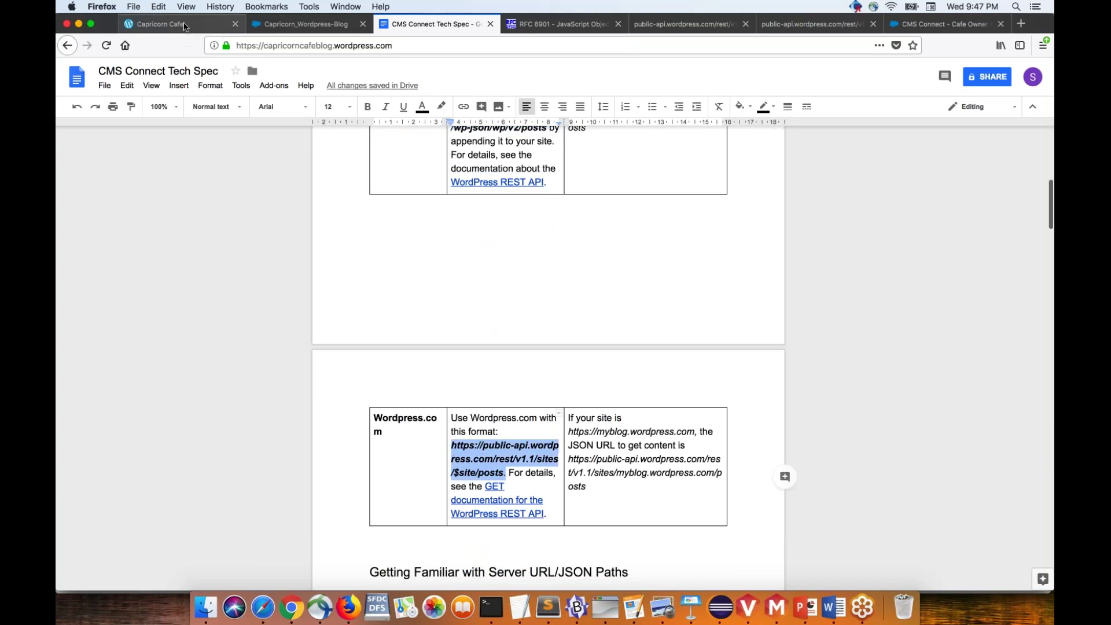
{"action": "left_click", "coordinate": [358, 46]}
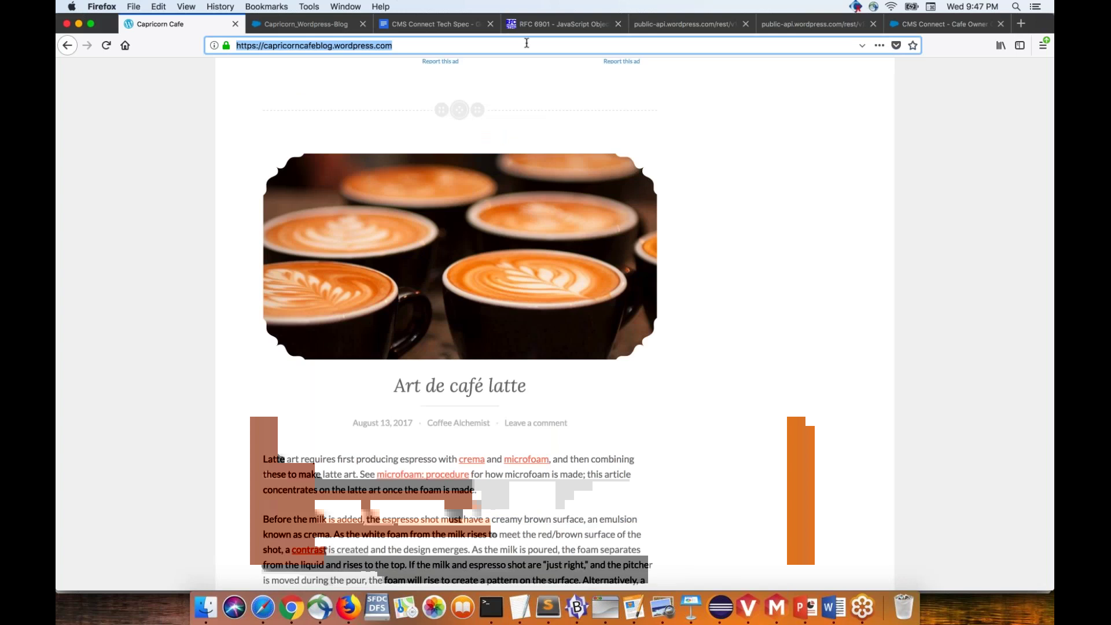
{"action": "left_click", "coordinate": [683, 23]}
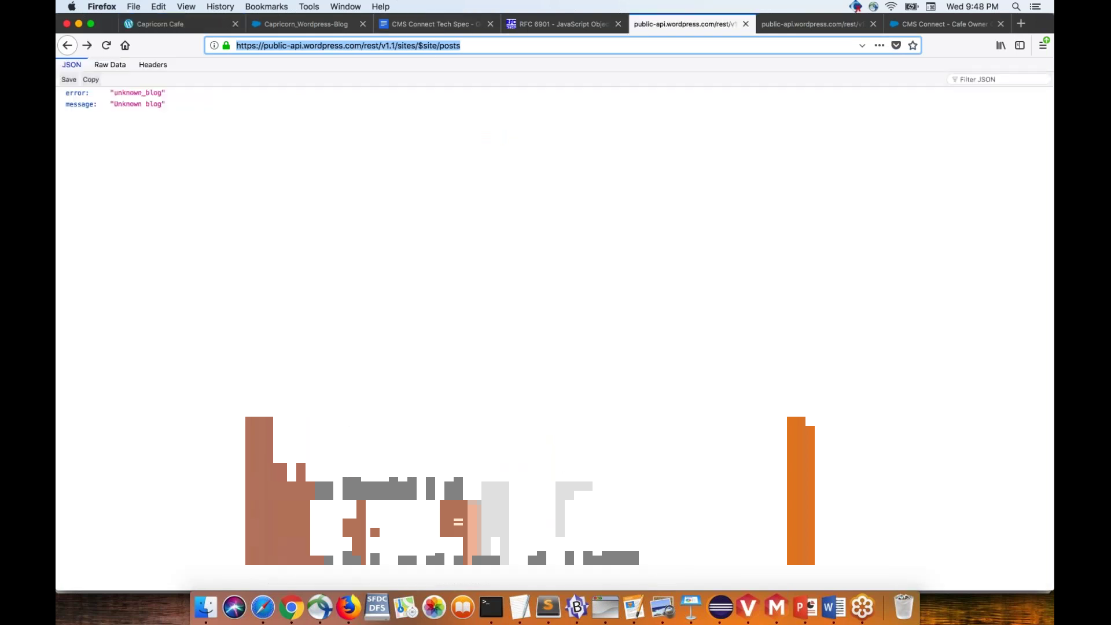
{"action": "left_click", "coordinate": [426, 45]}
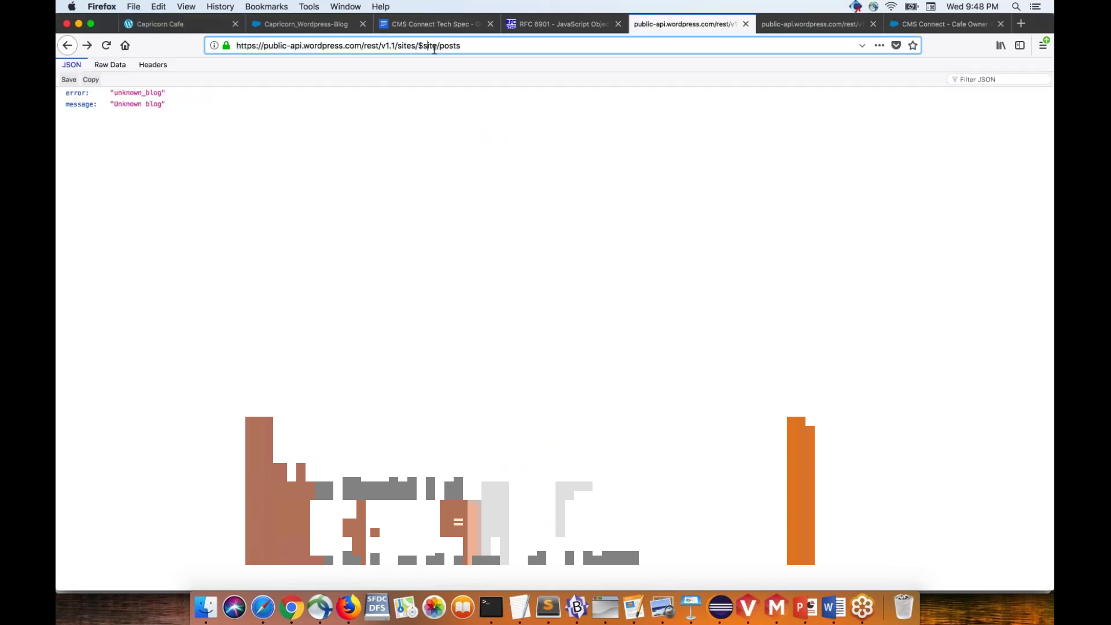
{"action": "key", "text": "BackSpace"}
{"action": "key", "text": "BackSpace"}
{"action": "key", "text": "BackSpace"}
{"action": "key", "text": "BackSpace"}
{"action": "key", "text": "BackSpace"}
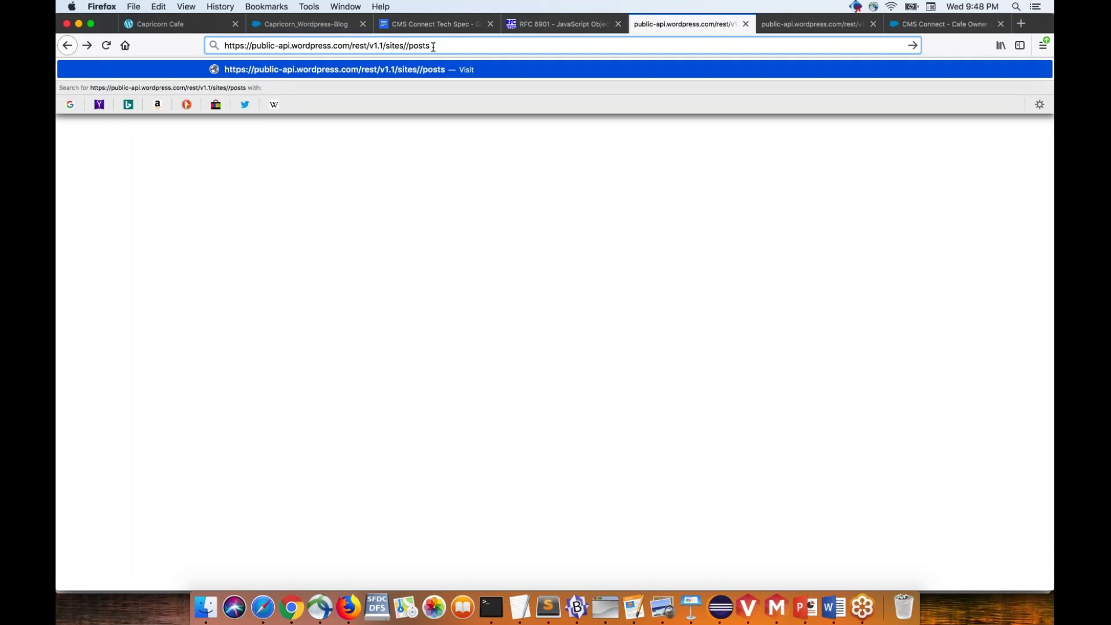
{"action": "type", "text": "capricorncafeblog.wordpress.com"}
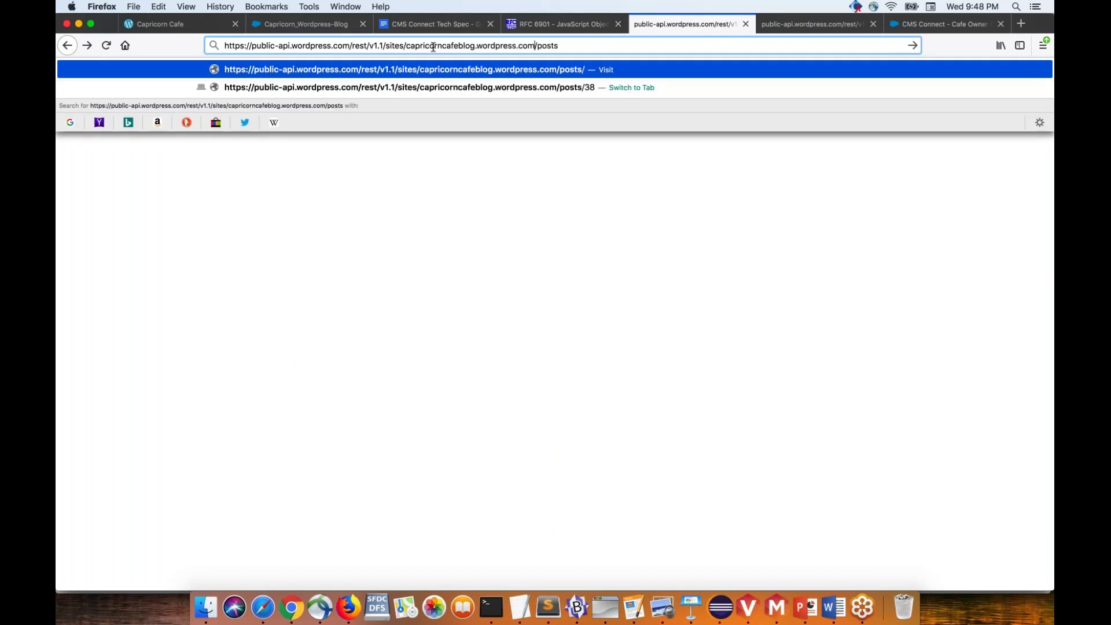
{"action": "key", "text": "Return"}
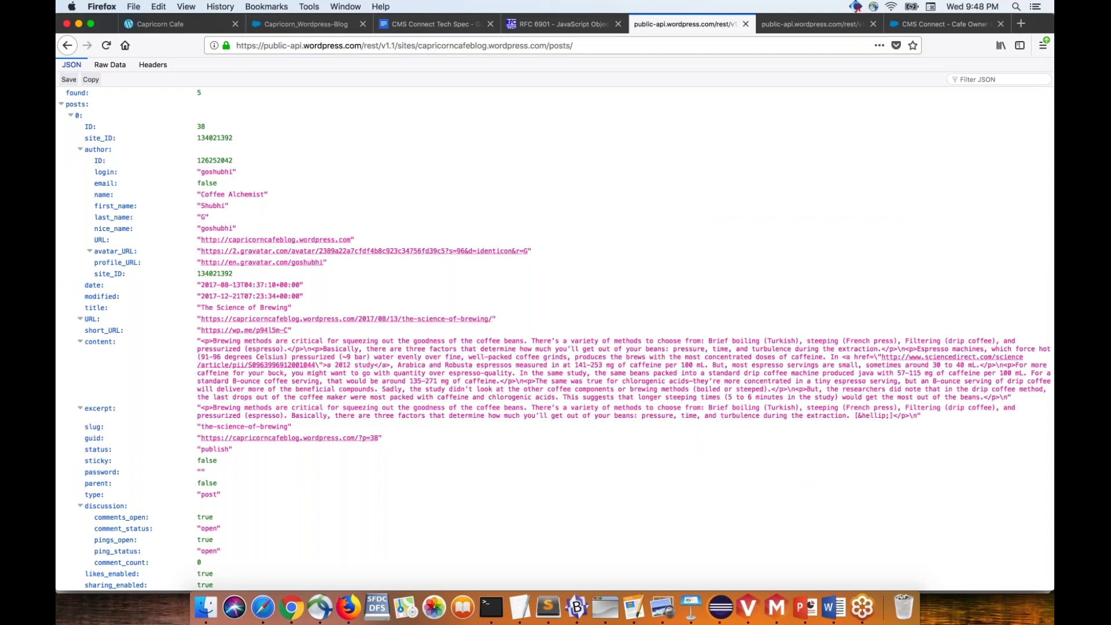
Return to the CMS Connect Tech Spec and highlight the supported MIME media type of the response, application/json
{"action": "left_click", "coordinate": [431, 23]}
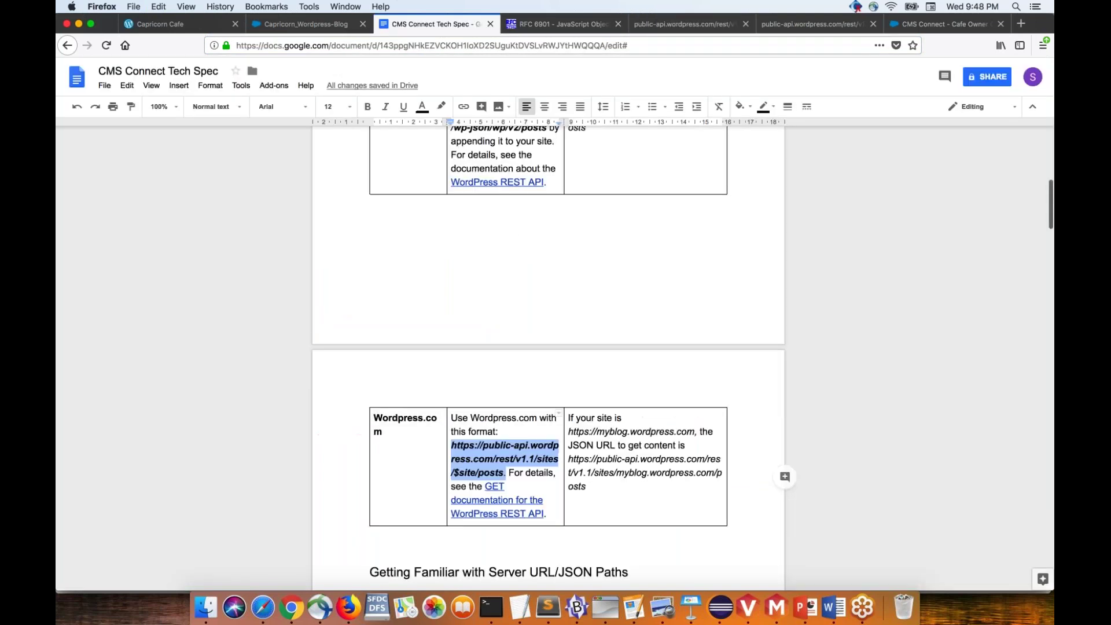
{"action": "scroll", "coordinate": [521, 237], "scroll_direction": "up", "scroll_amount": 6}
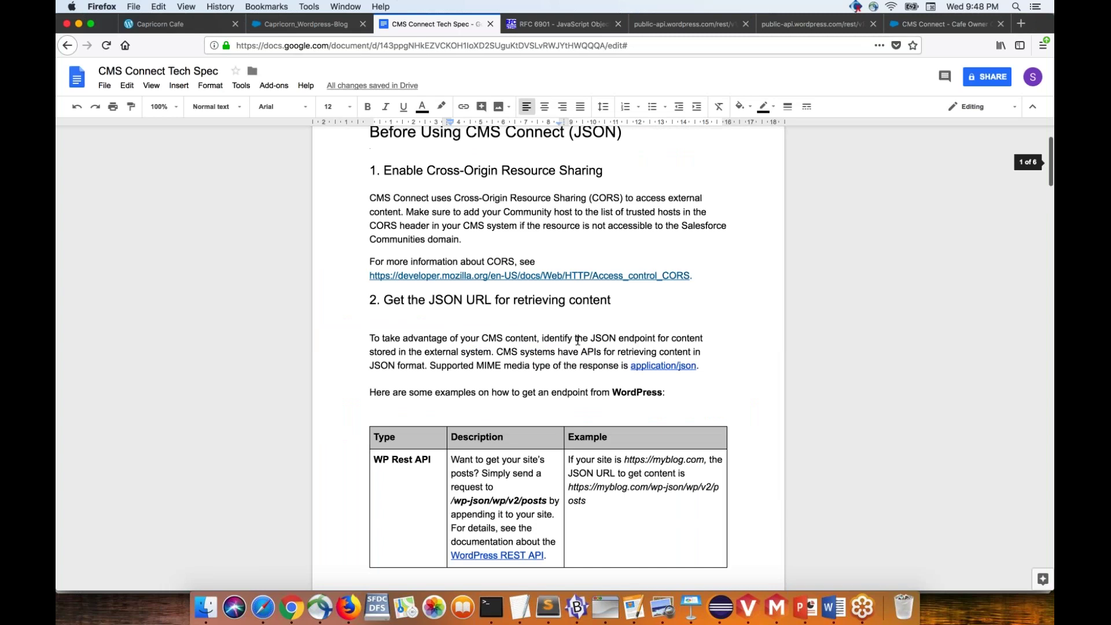
{"action": "left_click_drag", "start_coordinate": [512, 366], "coordinate": [694, 367]}
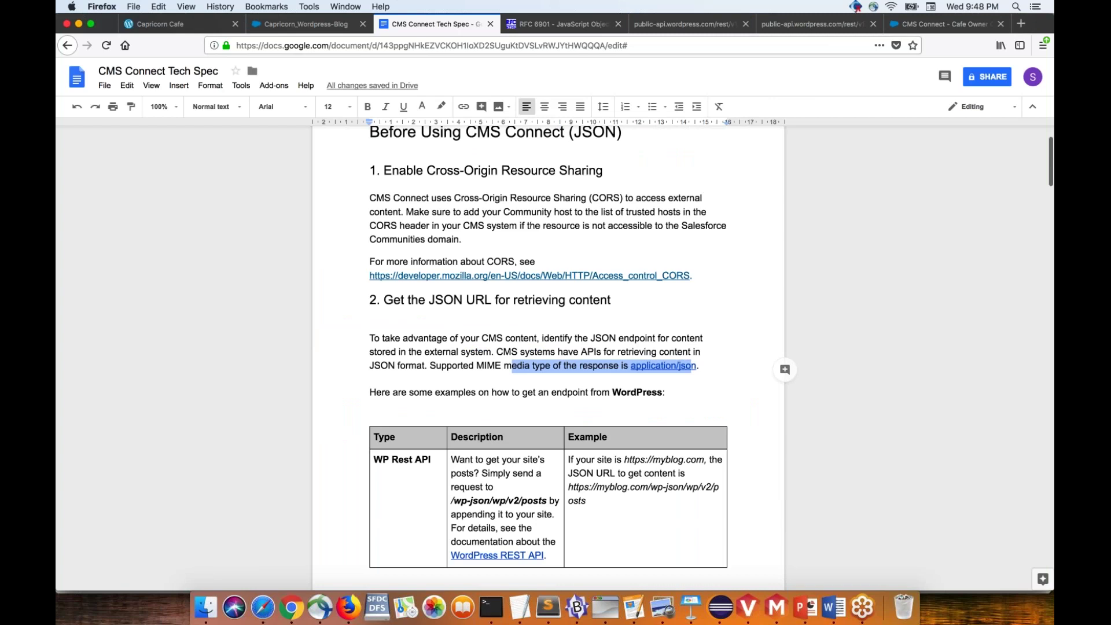
Go from the CMS Connections list to the Community Workspaces page of the Cafe Owner Community and find the CMS Connect workspace
{"action": "left_click", "coordinate": [926, 25]}
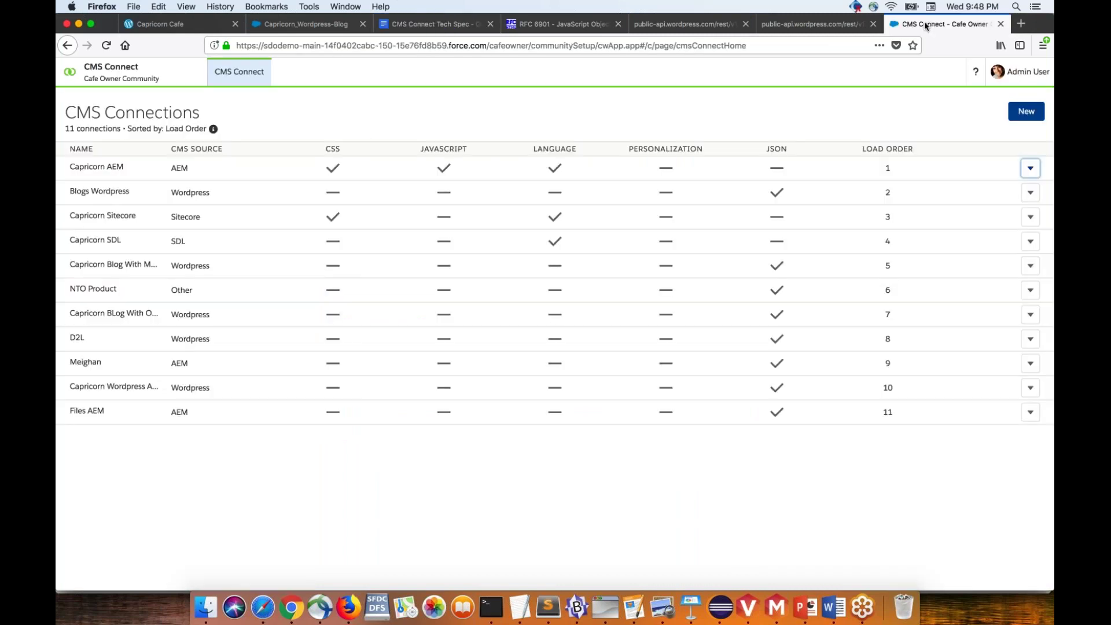
{"action": "left_click", "coordinate": [116, 72]}
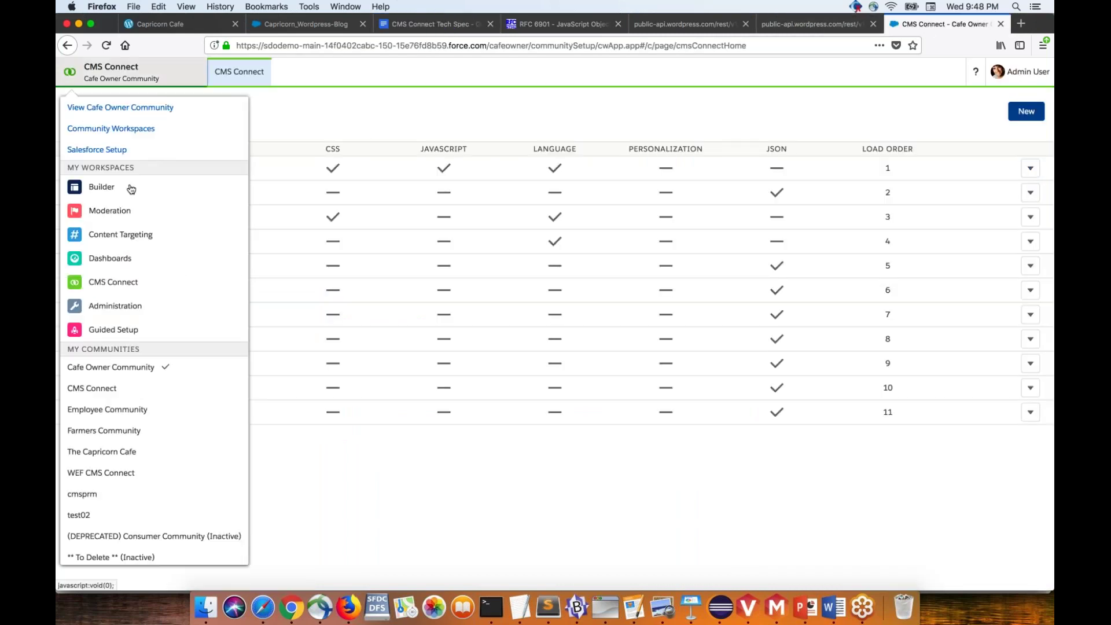
{"action": "left_click", "coordinate": [81, 128]}
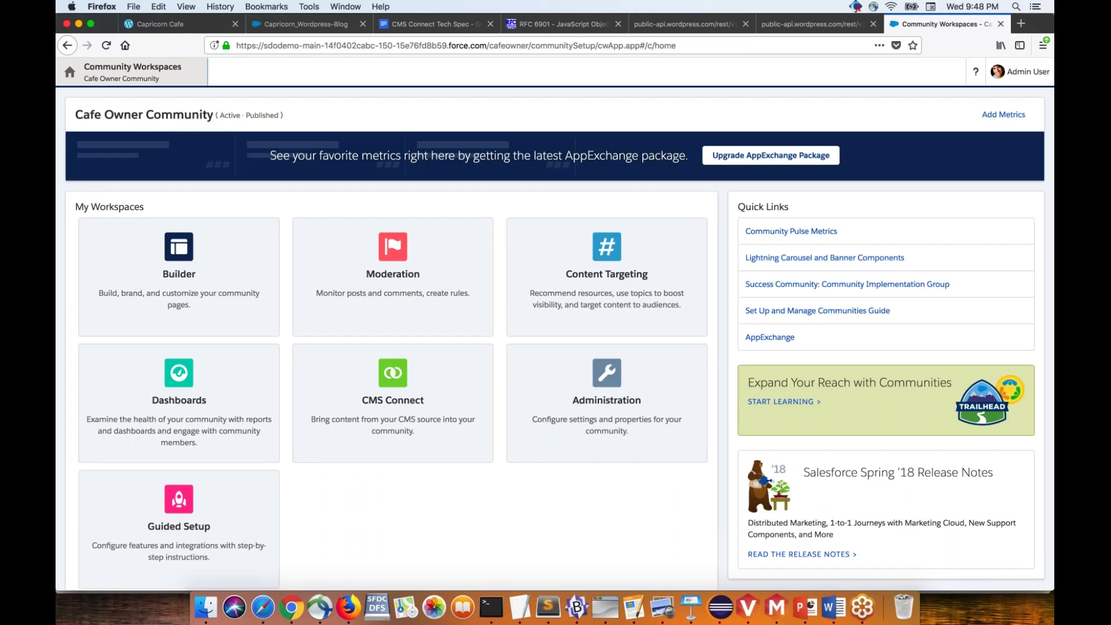
{"action": "scroll", "coordinate": [334, 478], "scroll_direction": "down", "scroll_amount": 3}
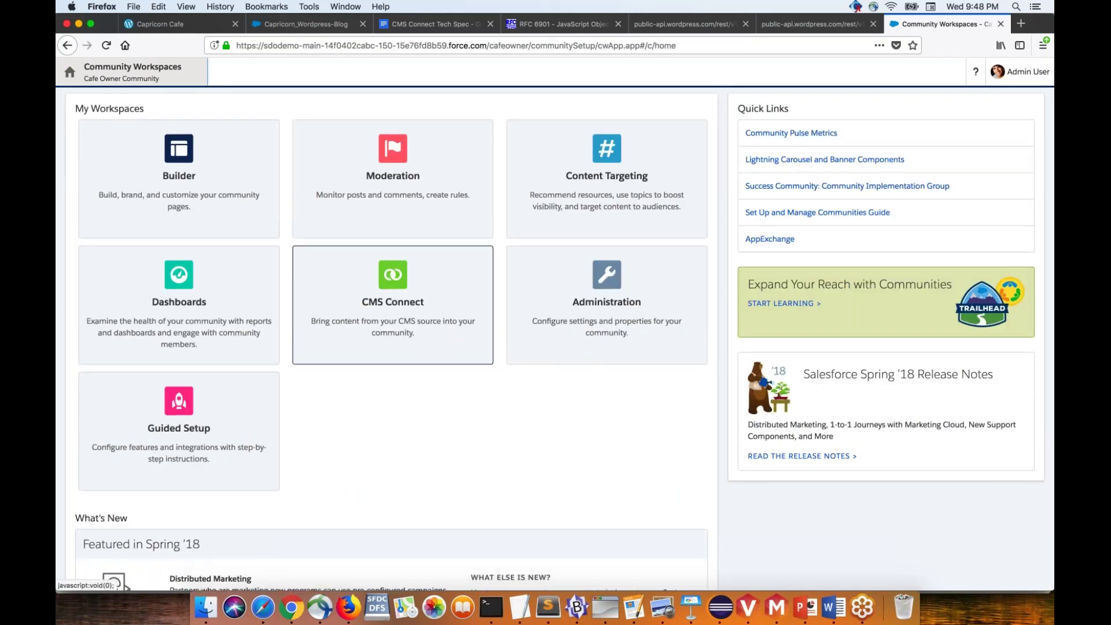
Start a new CMS connection in the CMS Connect workspace, named Capricorn with Wordpress as the CMS source
{"action": "left_click", "coordinate": [393, 290]}
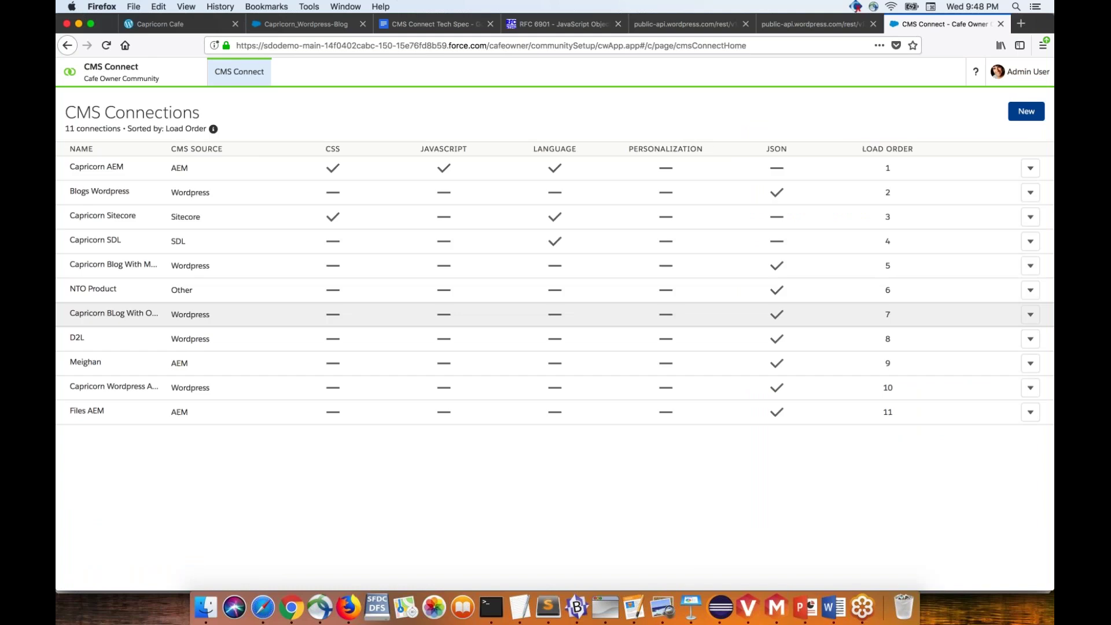
{"action": "left_click", "coordinate": [1026, 111]}
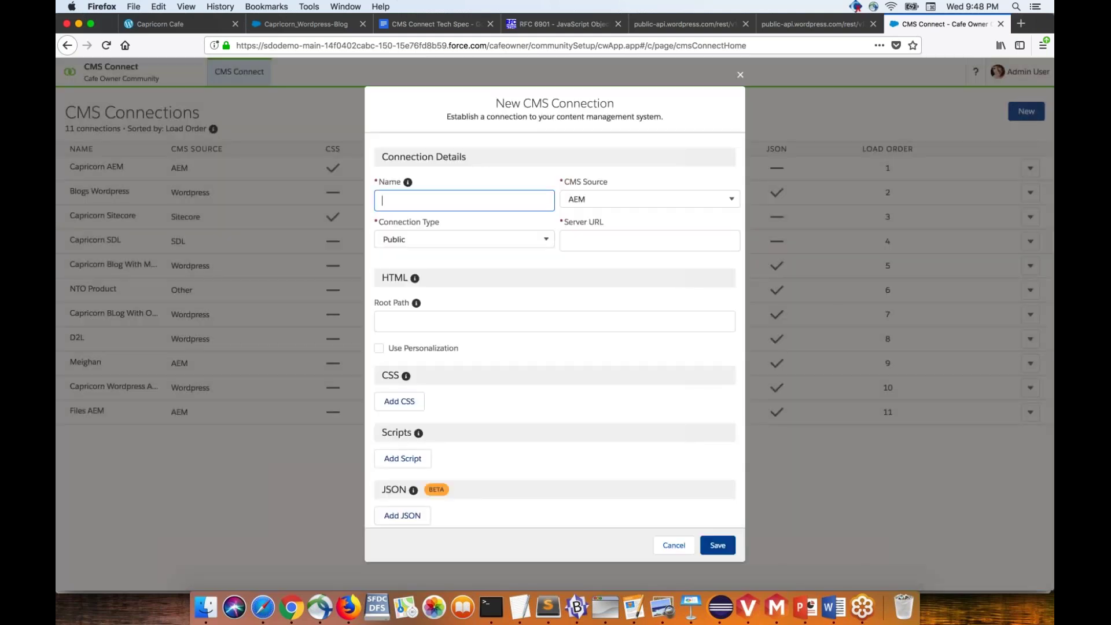
{"action": "type", "text": "Cap"}
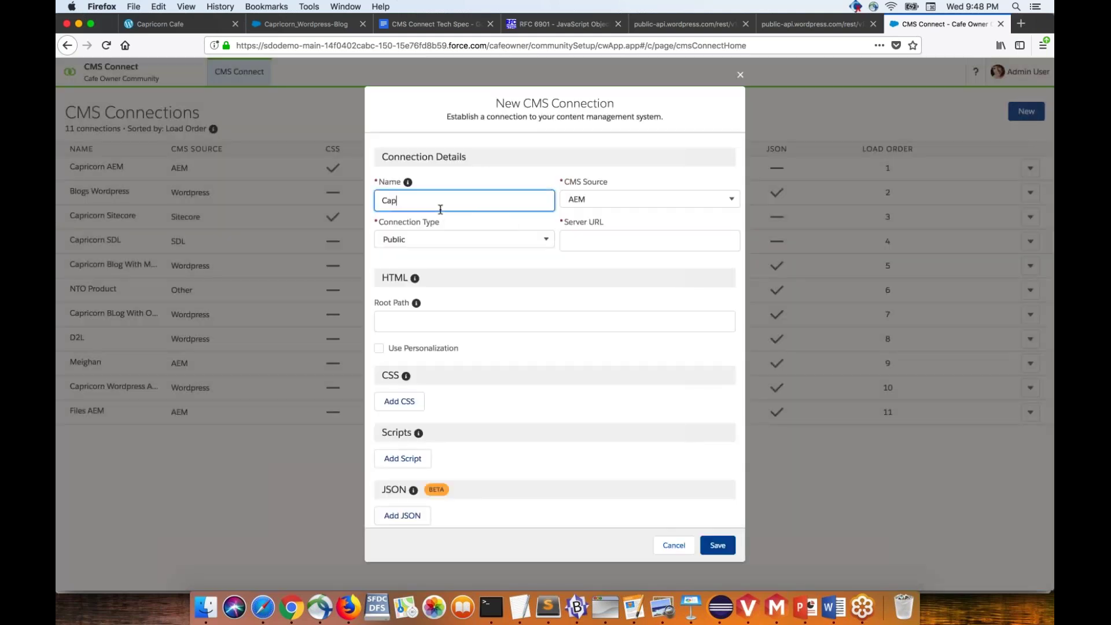
{"action": "type", "text": "ricorn"}
{"action": "left_click", "coordinate": [602, 199]}
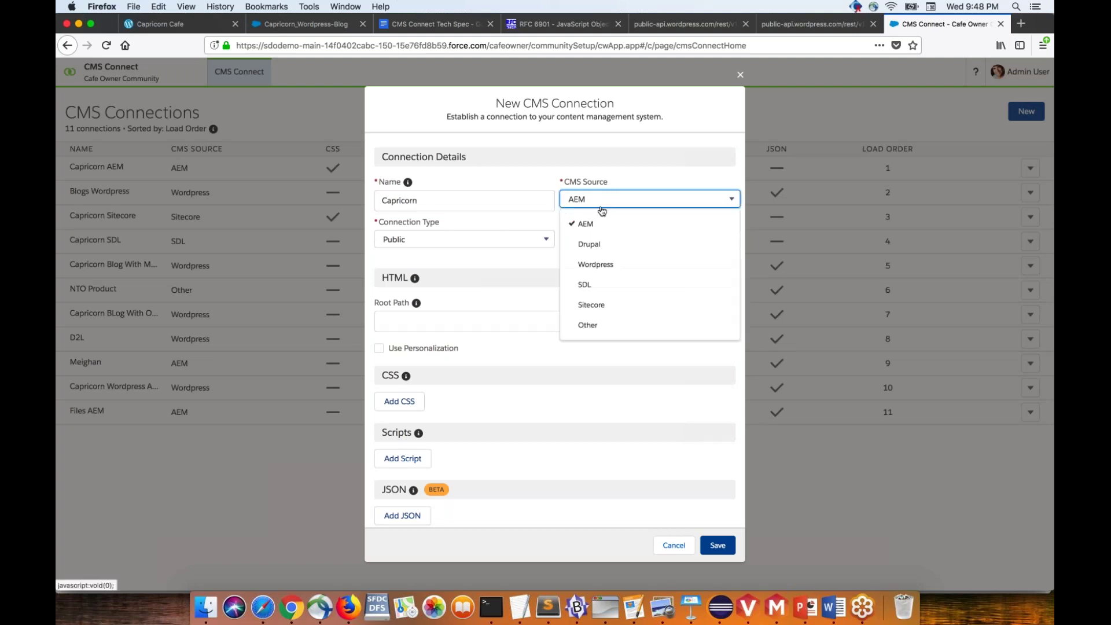
{"action": "left_click", "coordinate": [596, 264]}
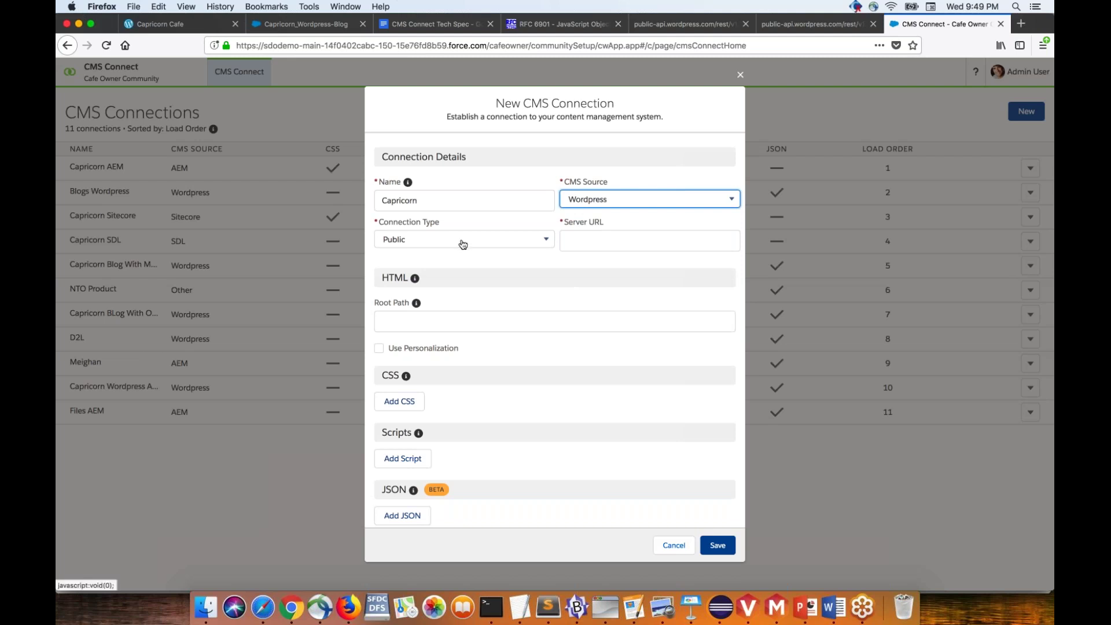
{"action": "key", "text": "Tab"}
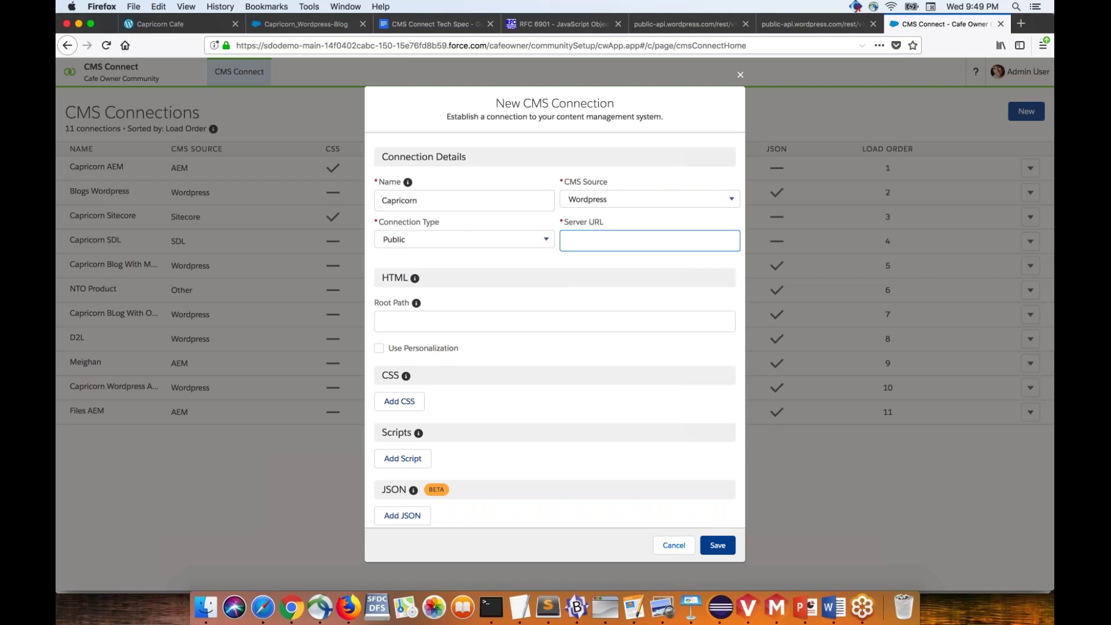
Check in the CMS Connect Tech Spec how the example JSON URL splits into the server URL and the JSON path
{"action": "left_click", "coordinate": [448, 25]}
{"action": "scroll", "coordinate": [590, 349], "scroll_direction": "down", "scroll_amount": 4}
{"action": "scroll", "coordinate": [590, 348], "scroll_direction": "down", "scroll_amount": 10}
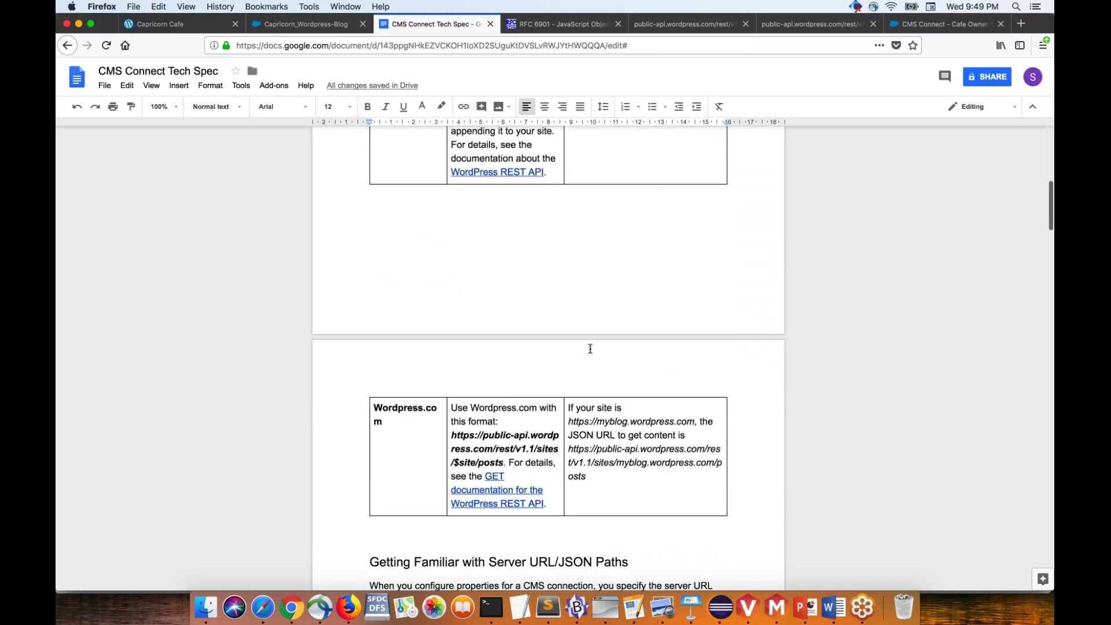
{"action": "scroll", "coordinate": [591, 348], "scroll_direction": "down", "scroll_amount": 8}
{"action": "scroll", "coordinate": [591, 349], "scroll_direction": "down", "scroll_amount": 5}
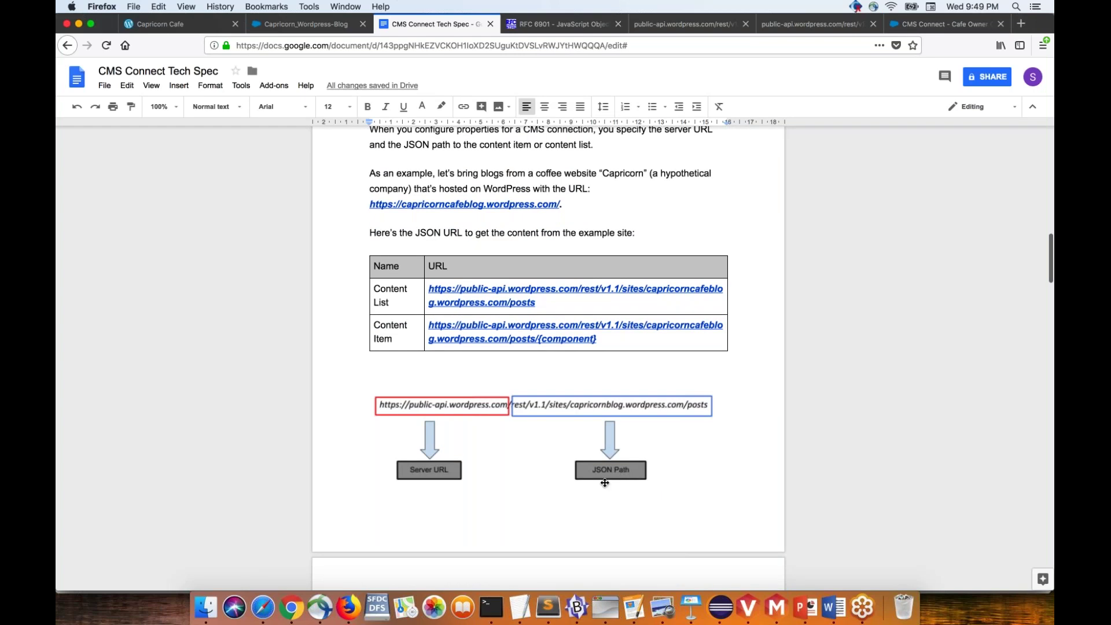
{"action": "left_click", "coordinate": [618, 24]}
{"action": "left_click", "coordinate": [575, 22]}
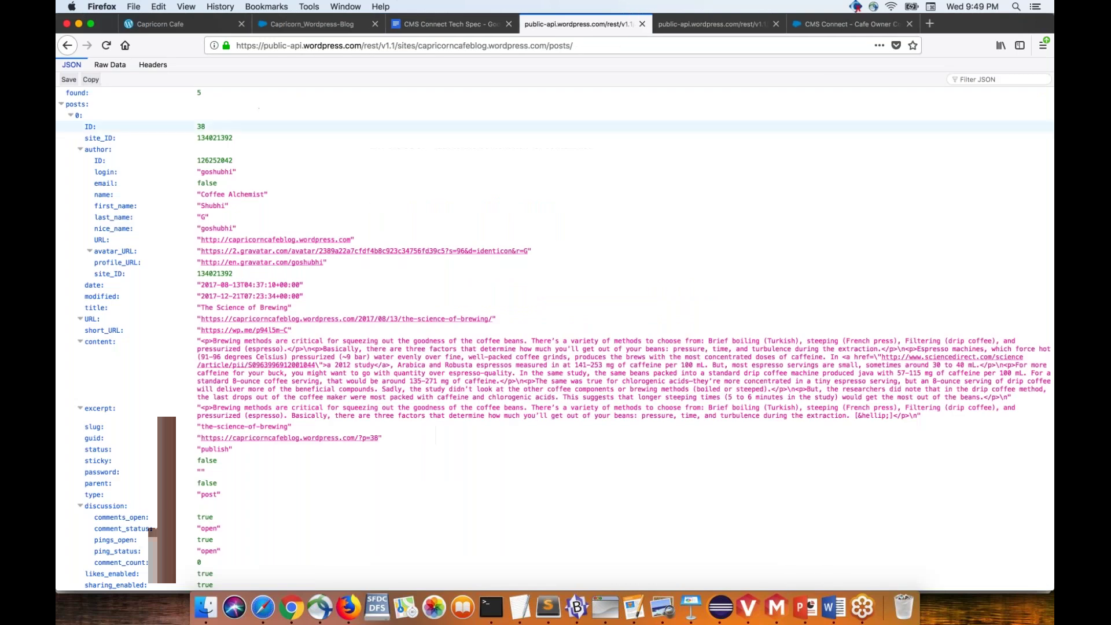
{"action": "left_click_drag", "start_coordinate": [362, 46], "coordinate": [328, 45]}
{"action": "left_click_drag", "start_coordinate": [228, 37], "coordinate": [216, 44]}
{"action": "key", "text": "super+c"}
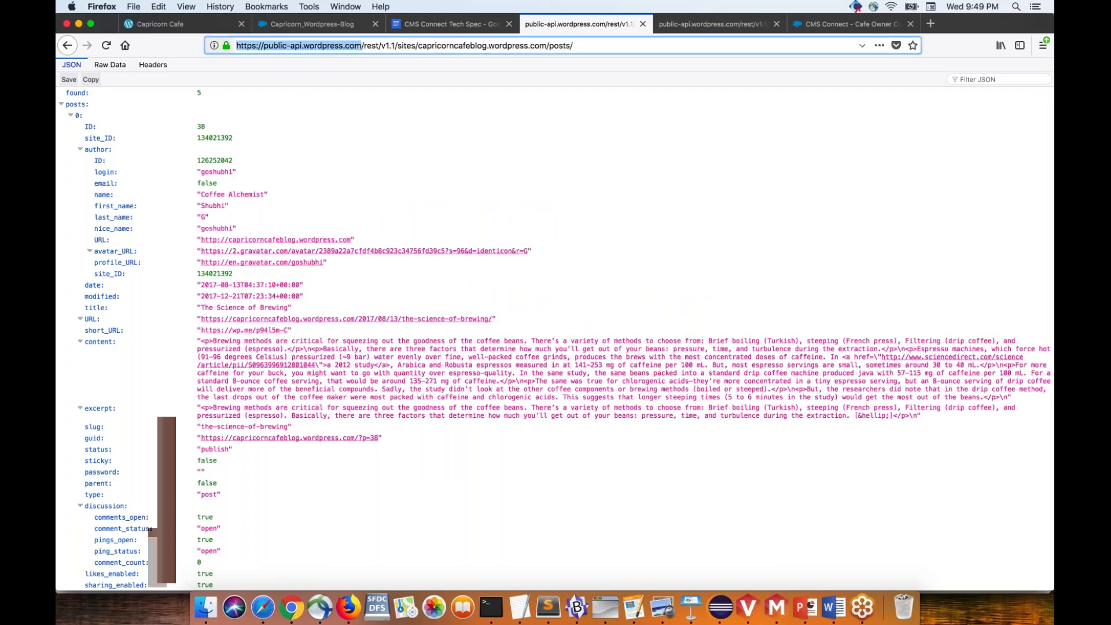
{"action": "left_click", "coordinate": [825, 29]}
{"action": "left_click", "coordinate": [624, 242]}
{"action": "key", "text": "super+v"}
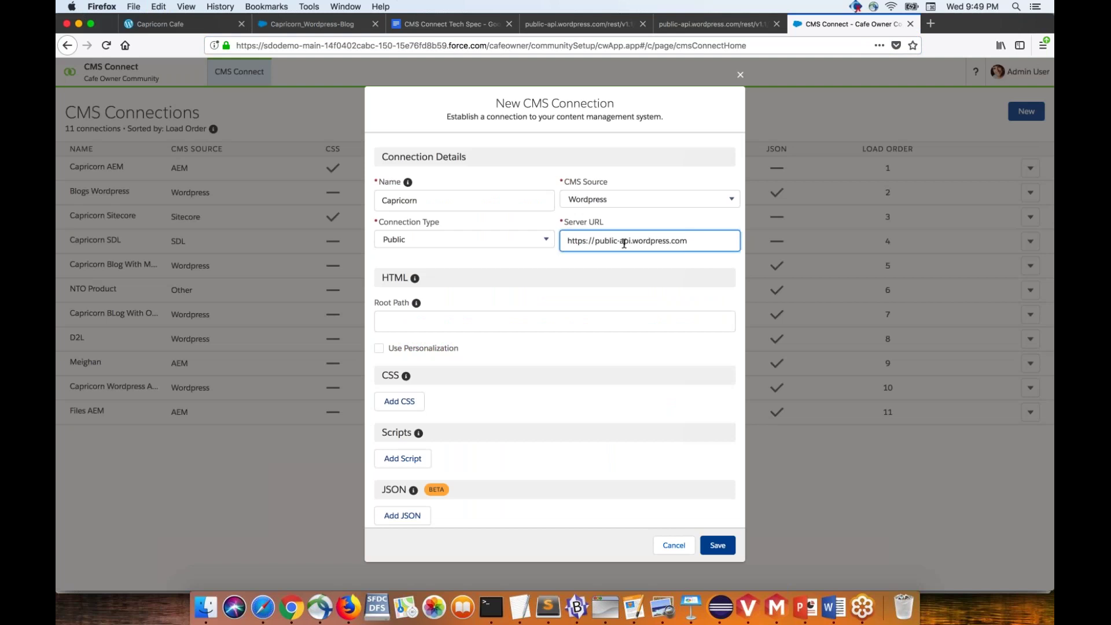
Add a JSON content type named Blogs to the connection
{"action": "scroll", "coordinate": [431, 323], "scroll_direction": "down", "scroll_amount": 2}
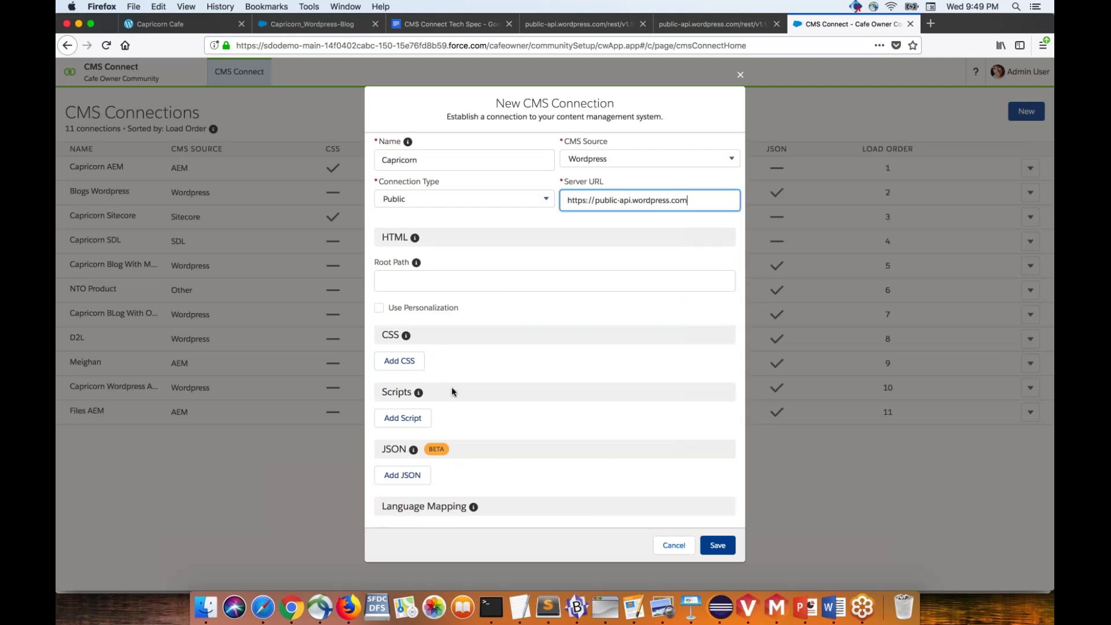
{"action": "scroll", "coordinate": [452, 386], "scroll_direction": "down", "scroll_amount": 1}
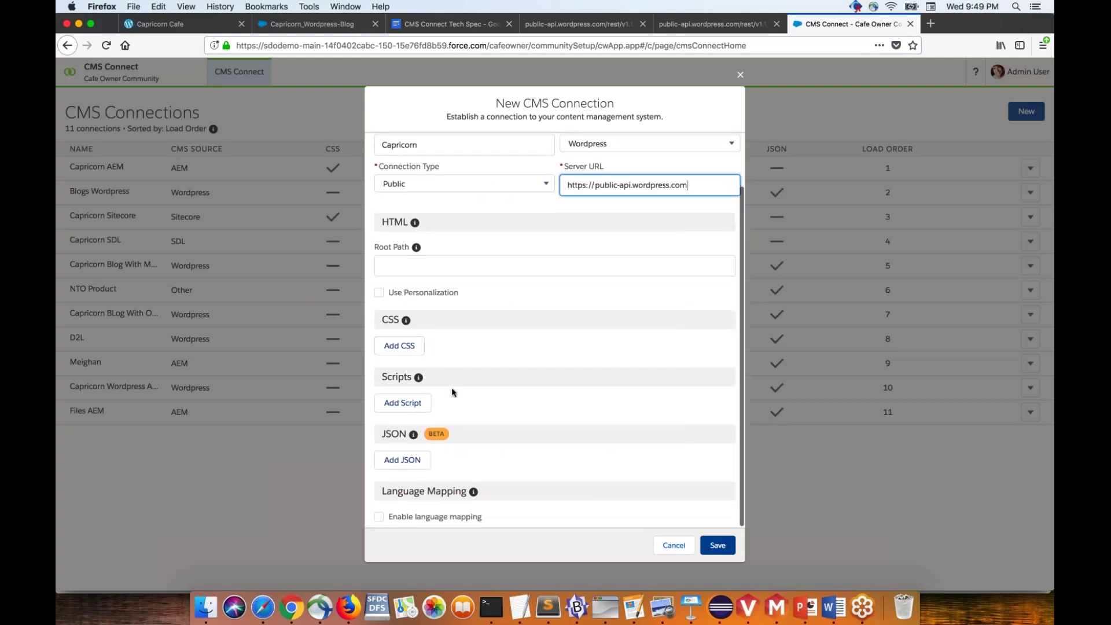
{"action": "left_click", "coordinate": [399, 470]}
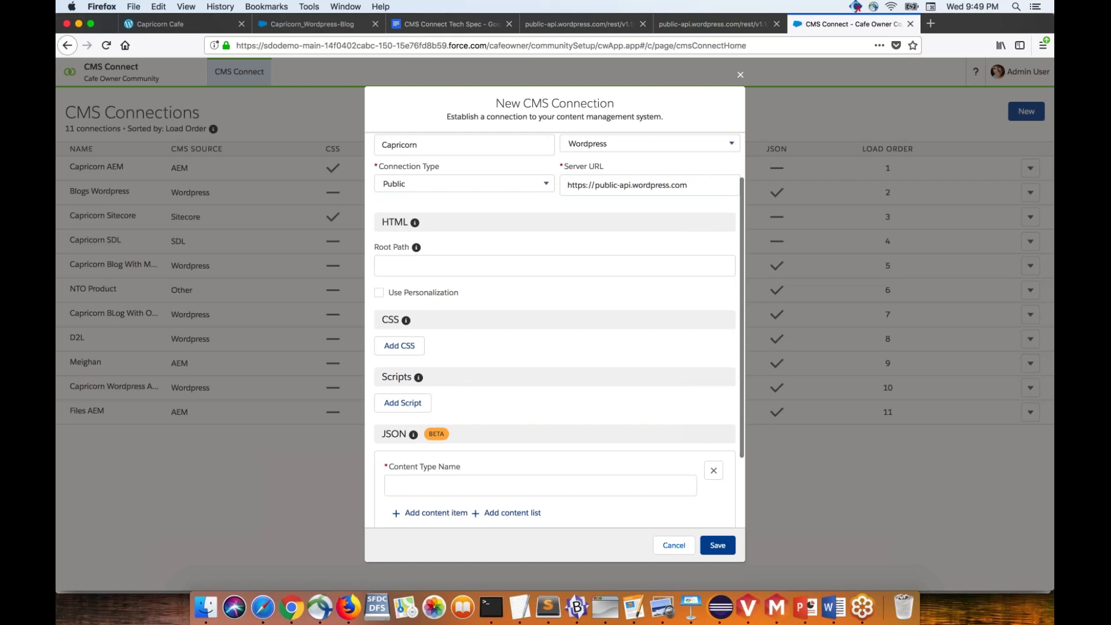
{"action": "scroll", "coordinate": [406, 469], "scroll_direction": "down", "scroll_amount": 5}
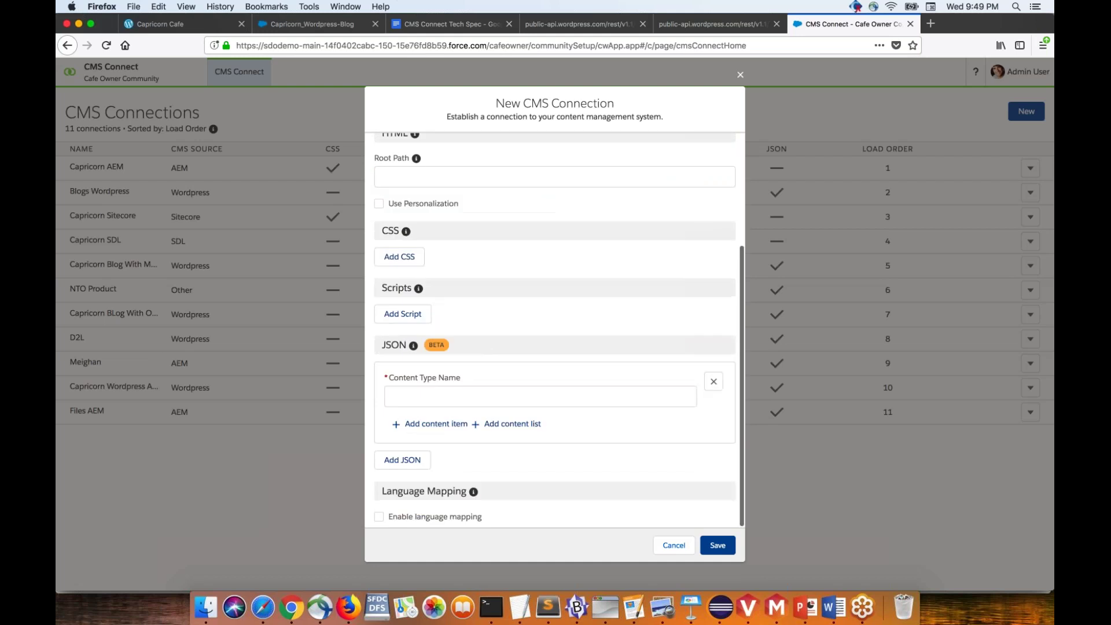
{"action": "left_click", "coordinate": [450, 400]}
{"action": "type", "text": "B"}
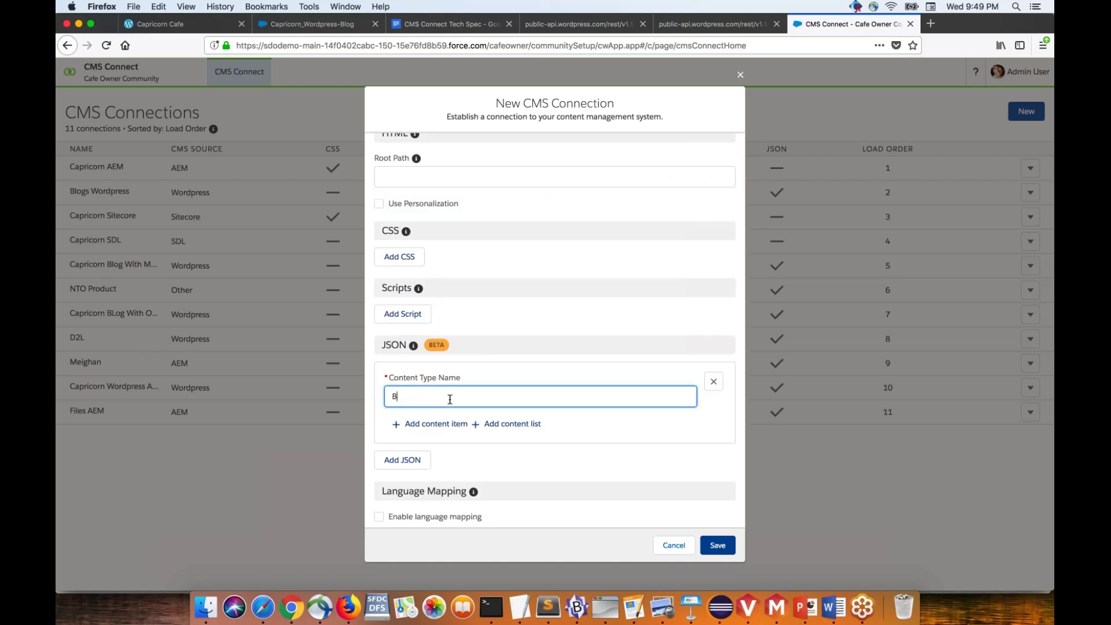
{"action": "type", "text": "logs"}
Add a content list named Featured Blogs to the Blogs content type
{"action": "left_click", "coordinate": [513, 424]}
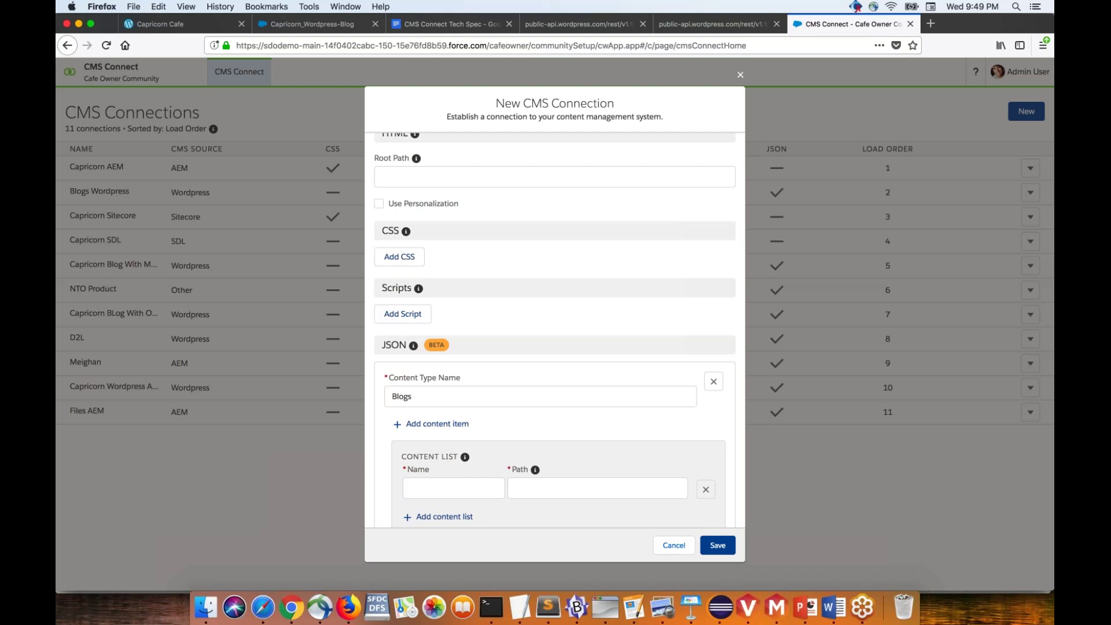
{"action": "scroll", "coordinate": [453, 460], "scroll_direction": "down", "scroll_amount": 1}
{"action": "left_click", "coordinate": [453, 463]}
{"action": "type", "text": "Featured "}
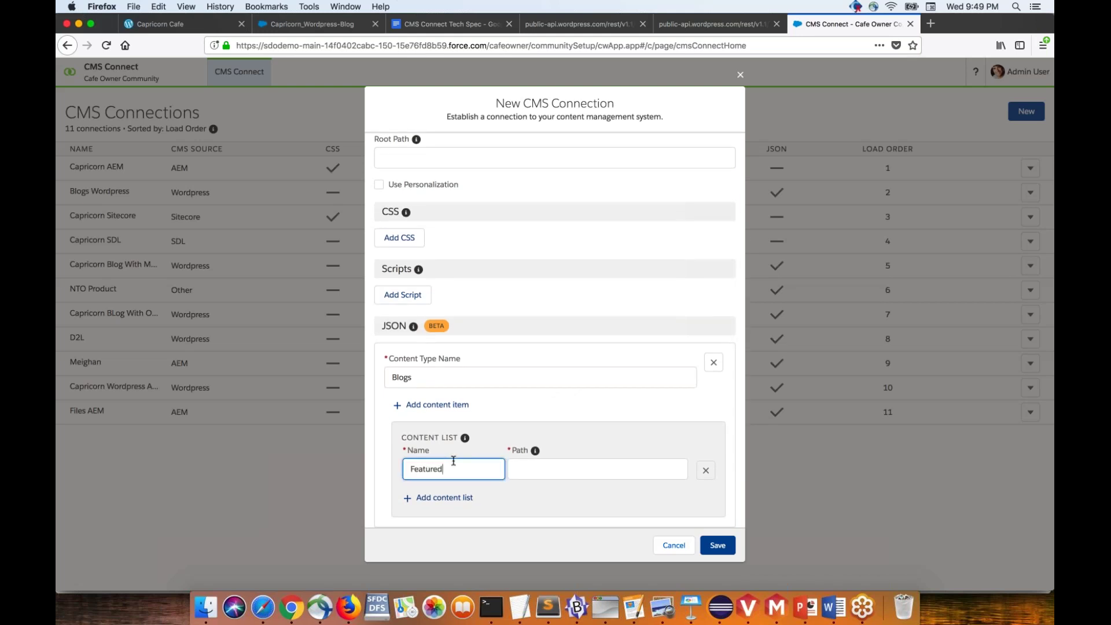
{"action": "type", "text": "Blogs"}
Copy rest/v1.1/sites/capricorncafeblog.wordpress.com/posts from the posts endpoint address into the Featured Blogs list's path
{"action": "left_click", "coordinate": [523, 469]}
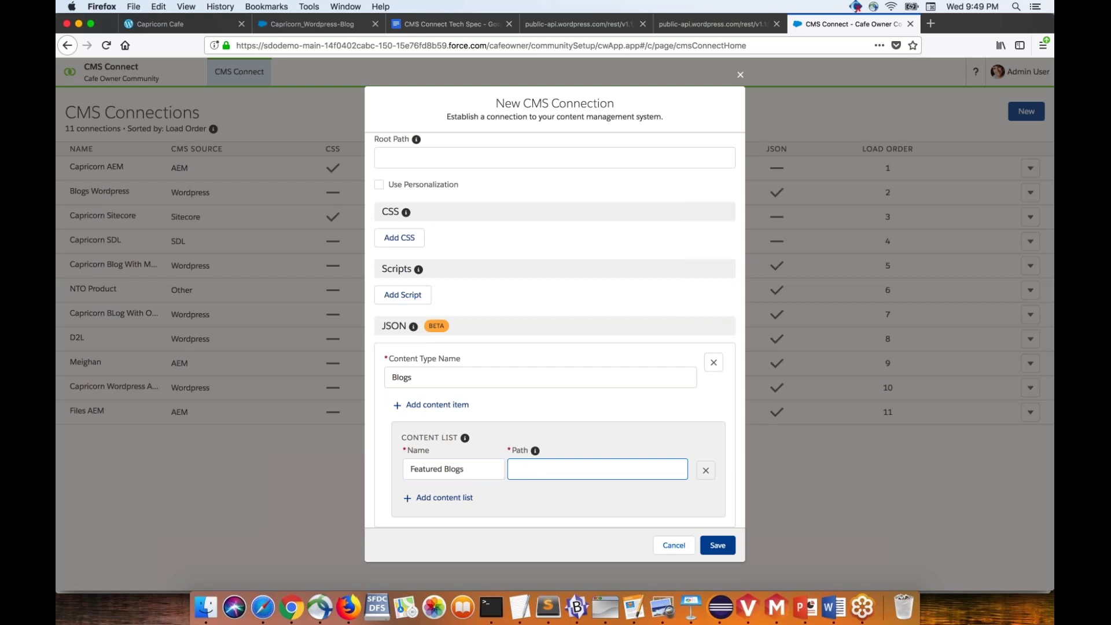
{"action": "left_click", "coordinate": [579, 24]}
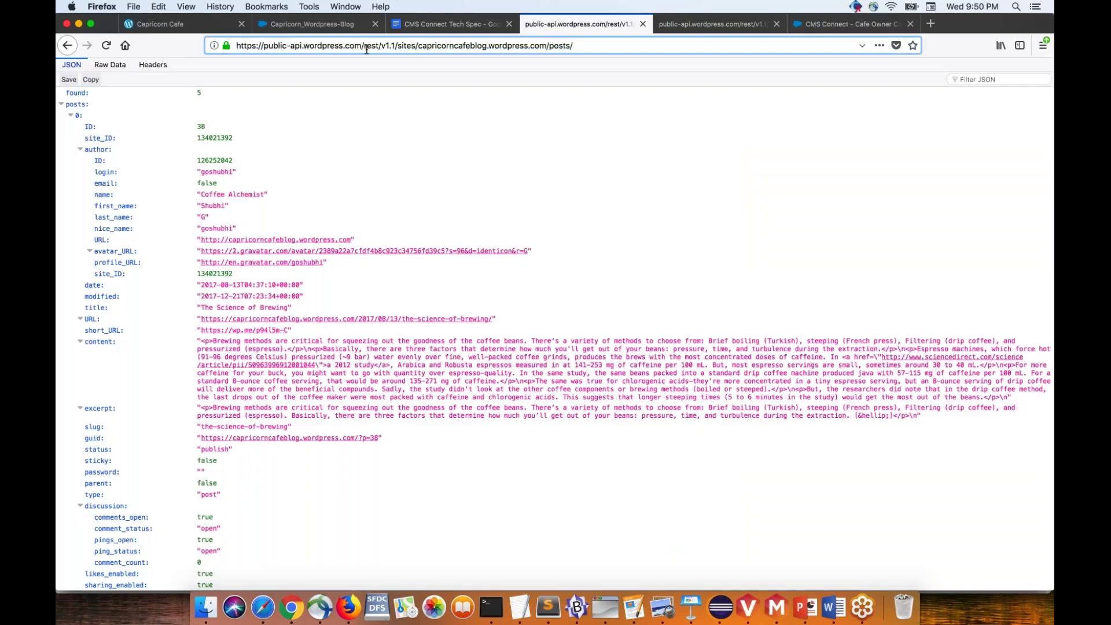
{"action": "mouse_move", "coordinate": [365, 47]}
{"action": "left_mouse_down"}
{"action": "mouse_move", "coordinate": [566, 46]}
{"action": "mouse_move", "coordinate": [364, 46]}
{"action": "left_mouse_up"}
{"action": "left_click", "coordinate": [569, 46]}
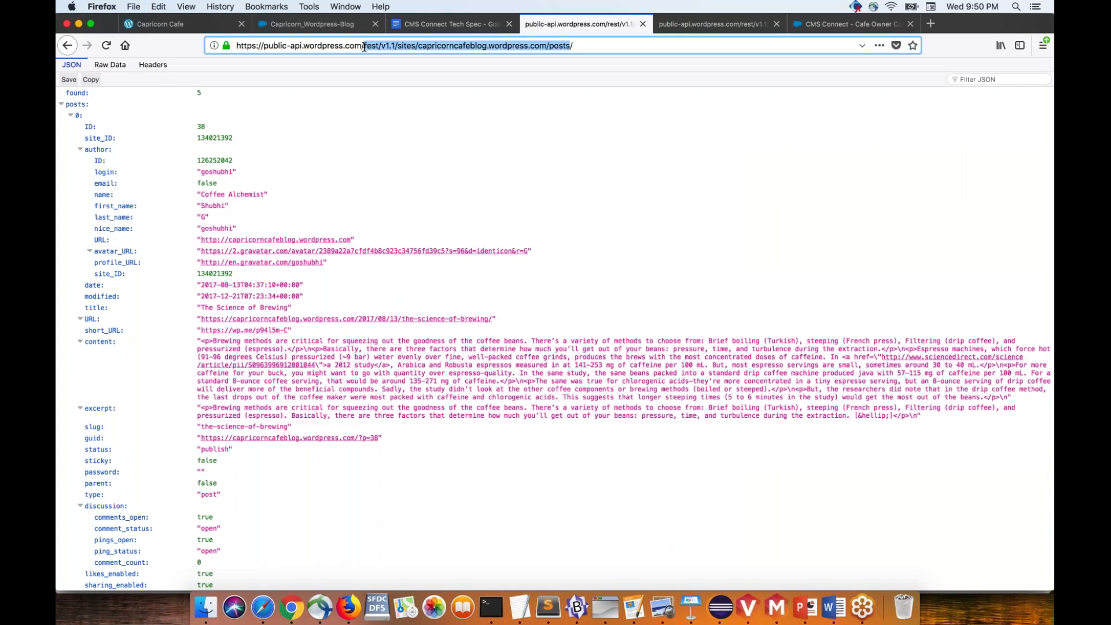
{"action": "key", "text": "super+c"}
{"action": "key", "text": "ctrl+Tab"}
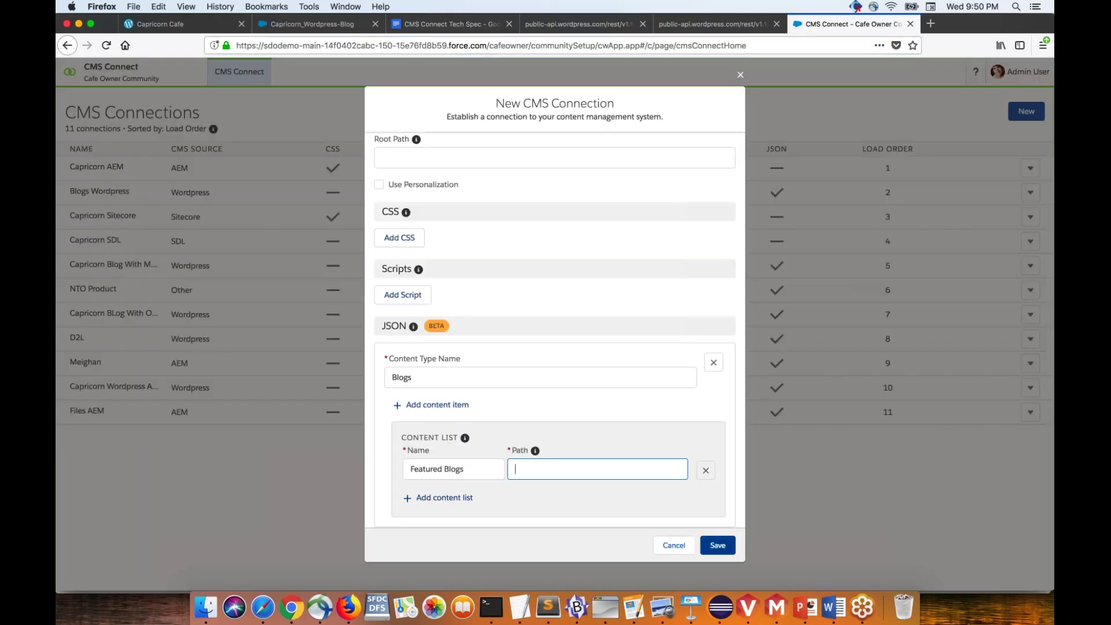
{"action": "key", "text": "super+v"}
Review the connection's Server URL and add a content item named Blog Item to the Blogs content type
{"action": "scroll", "coordinate": [605, 346], "scroll_direction": "up", "scroll_amount": 5}
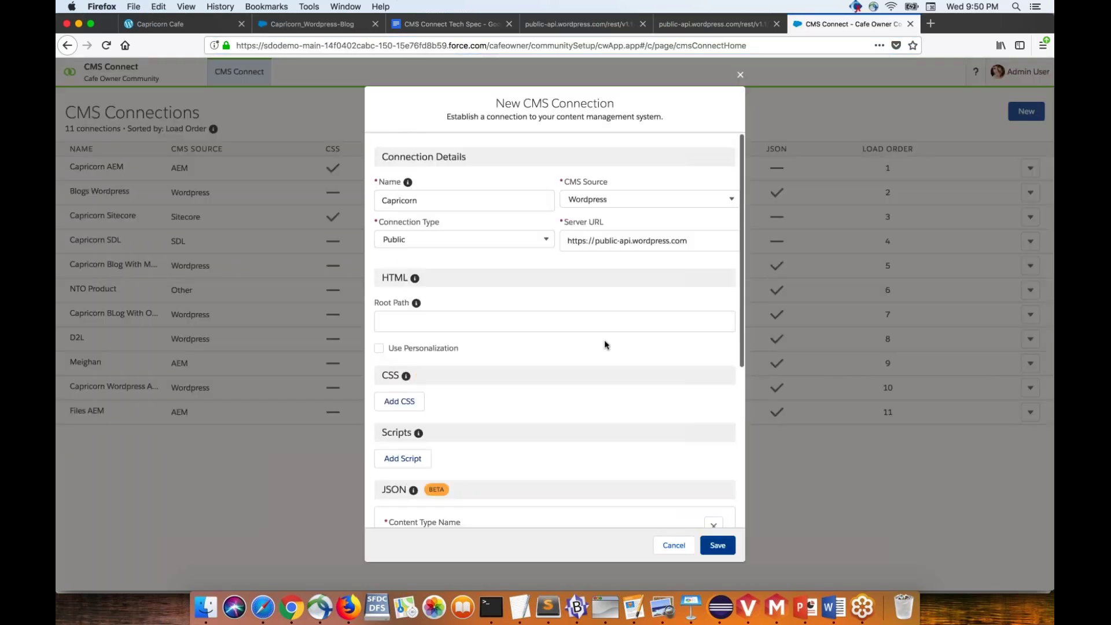
{"action": "scroll", "coordinate": [605, 347], "scroll_direction": "down", "scroll_amount": 2}
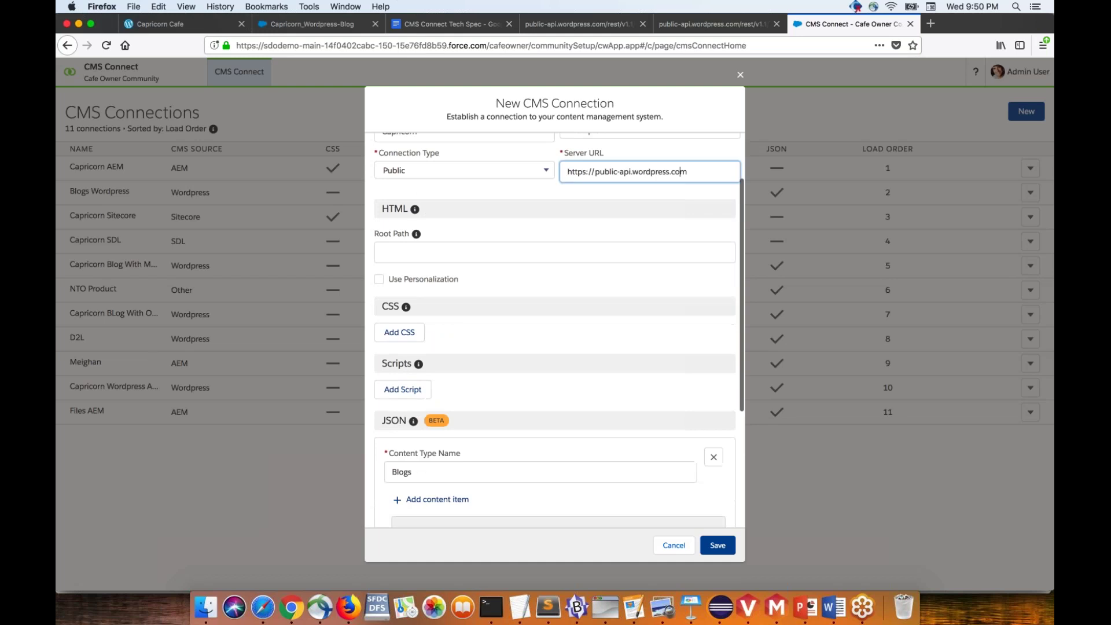
{"action": "scroll", "coordinate": [555, 330], "scroll_direction": "down", "scroll_amount": 4}
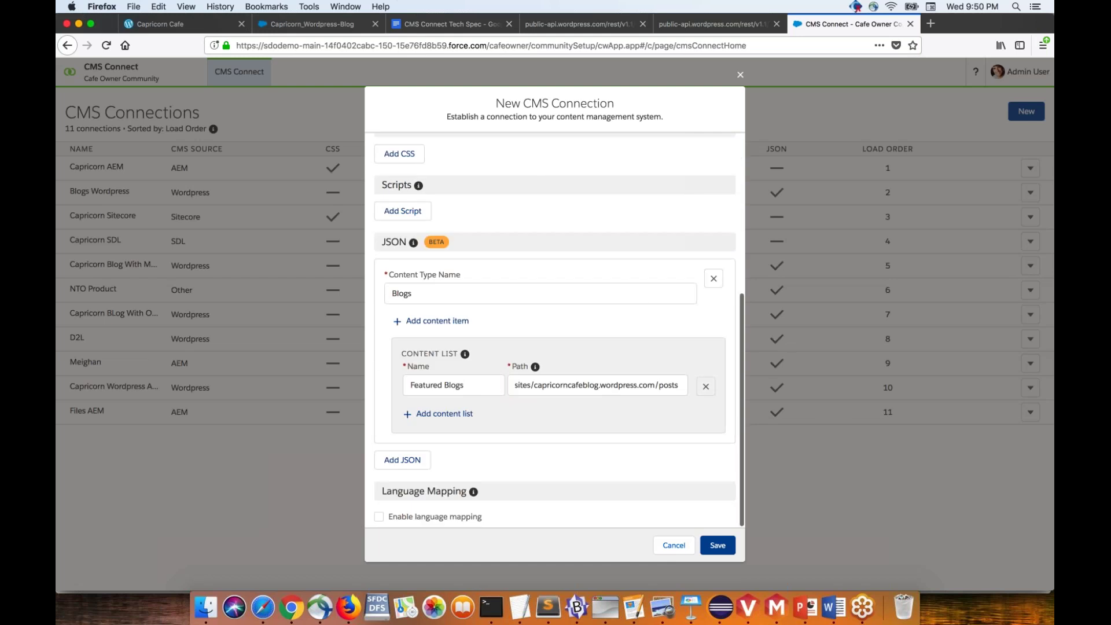
{"action": "left_click", "coordinate": [460, 322]}
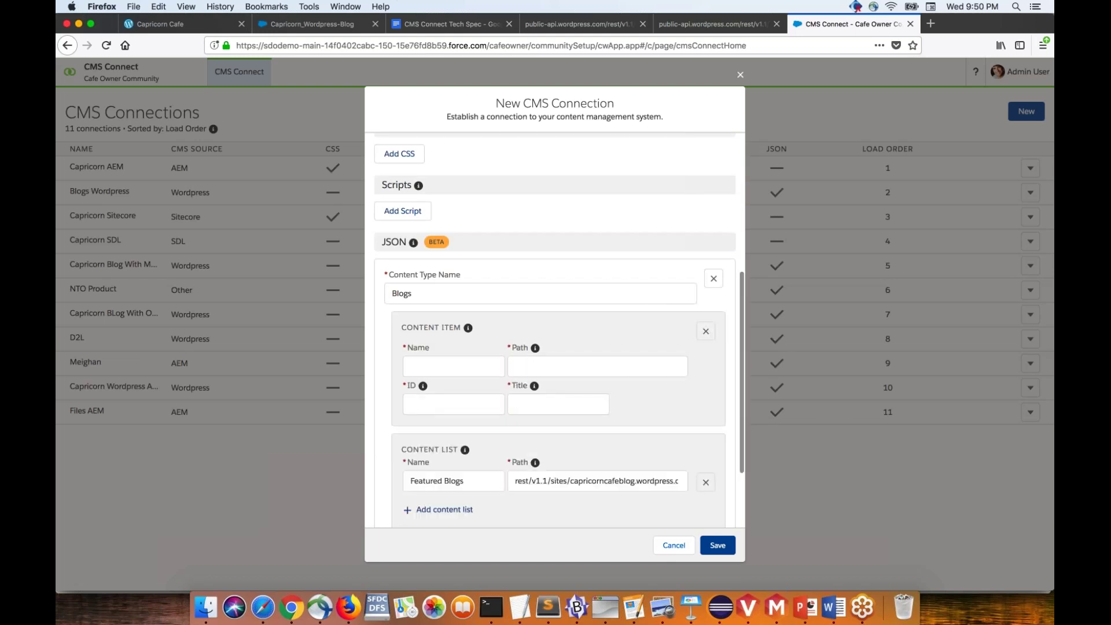
{"action": "left_click", "coordinate": [443, 368]}
{"action": "type", "text": "Blog"}
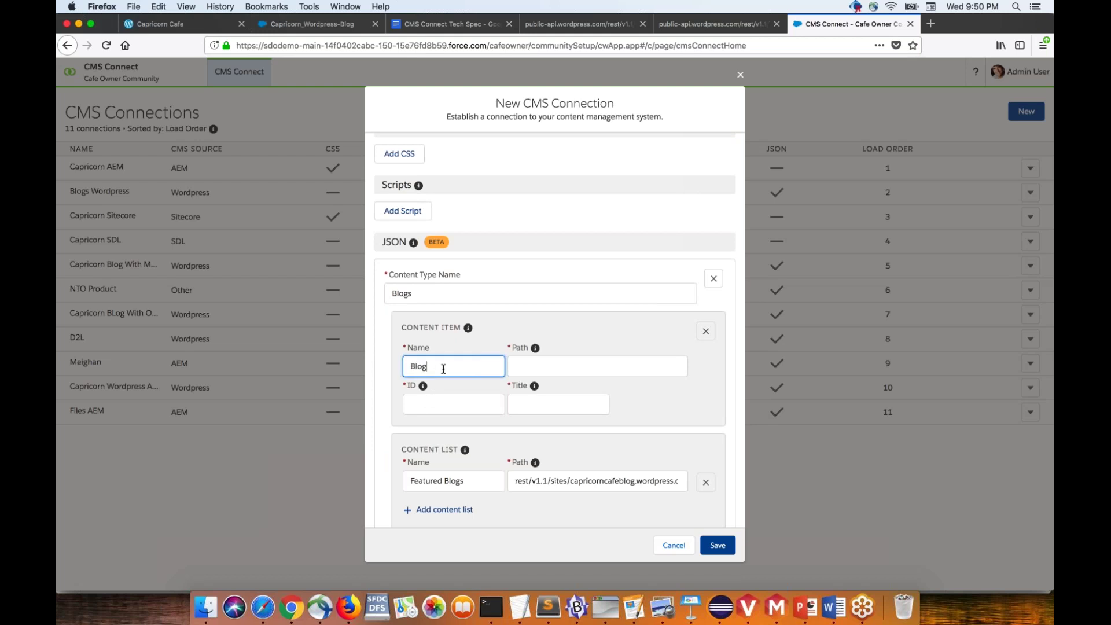
{"action": "type", "text": " Item"}
Check in the CMS Connect Tech Spec how the endpoint of a single WordPress post is formed, for the Blog Item path
{"action": "left_click", "coordinate": [550, 369]}
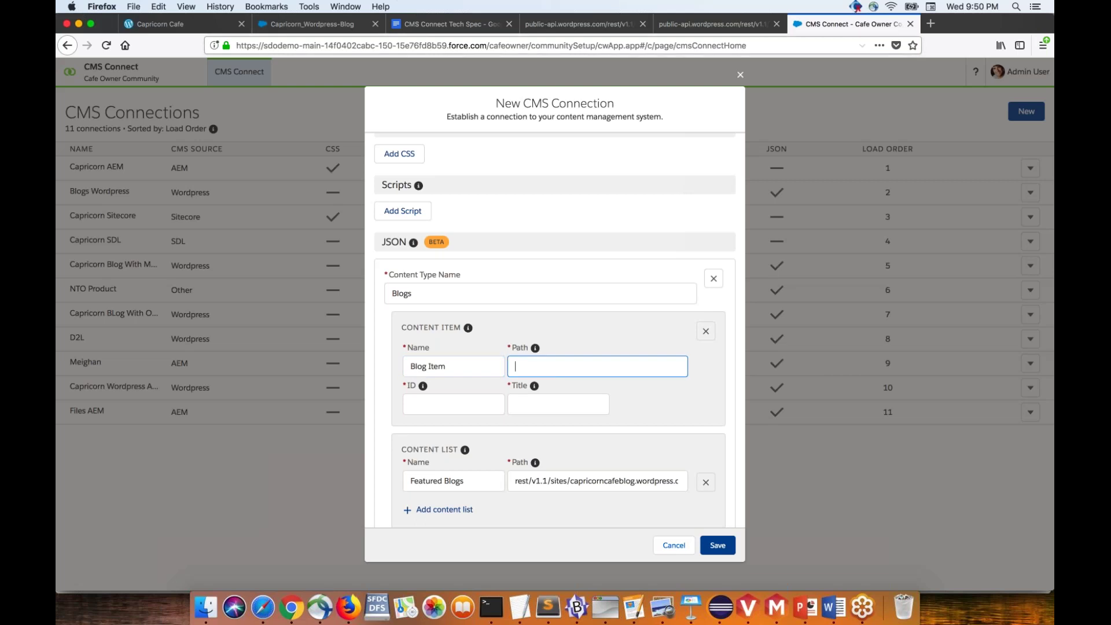
{"action": "left_click", "coordinate": [446, 23]}
{"action": "scroll", "coordinate": [500, 397], "scroll_direction": "down", "scroll_amount": 5}
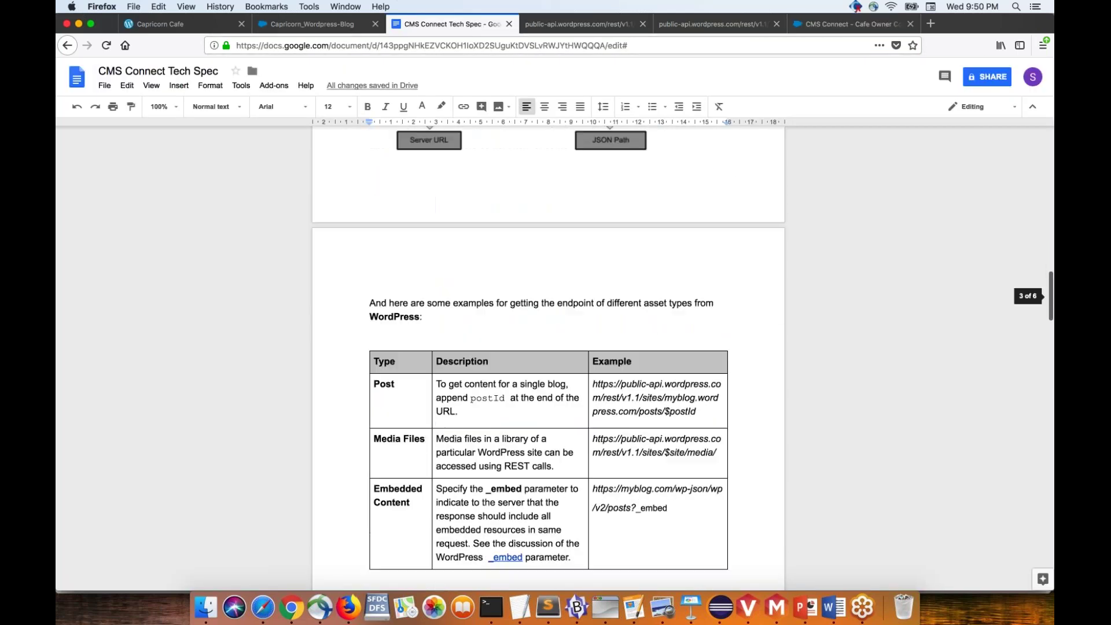
{"action": "left_click", "coordinate": [495, 399]}
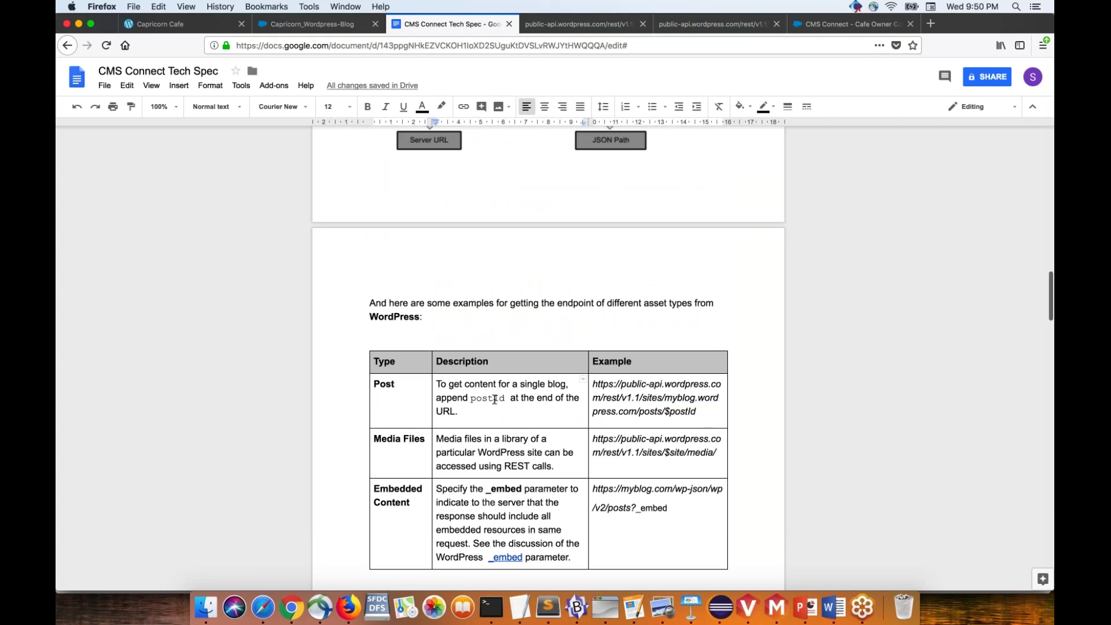
Copy rest/v1.1/sites/capricorncafeblog.wordpress.com/posts/38 from the single post's endpoint address into the Blog Item path
{"action": "left_click", "coordinate": [712, 24]}
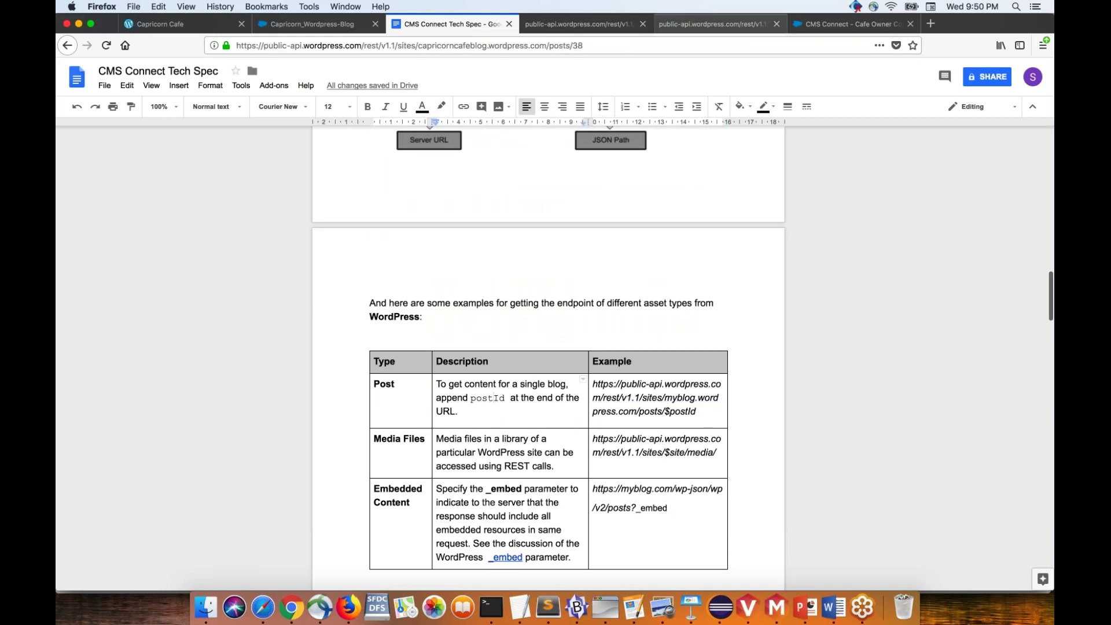
{"action": "left_click", "coordinate": [616, 47]}
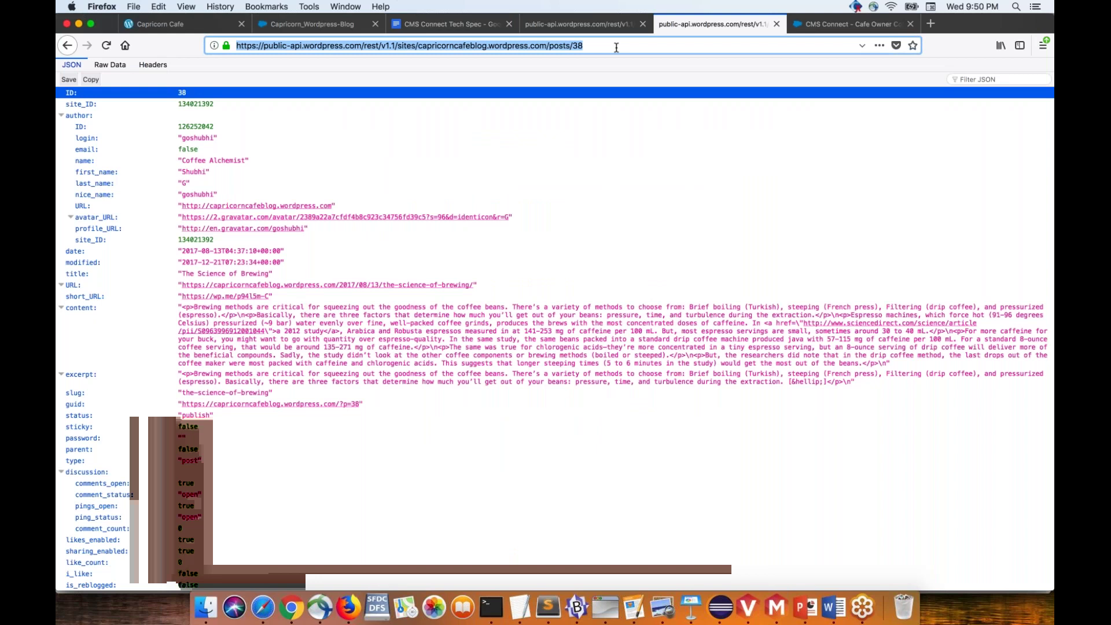
{"action": "left_click", "coordinate": [617, 47]}
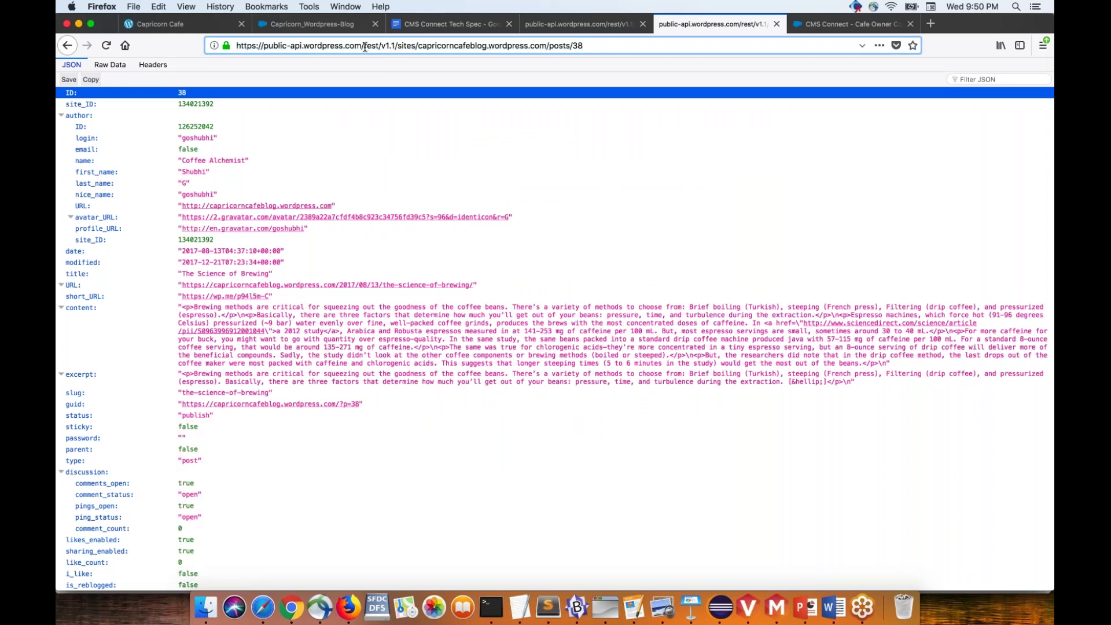
{"action": "left_click_drag", "start_coordinate": [365, 47], "coordinate": [588, 40]}
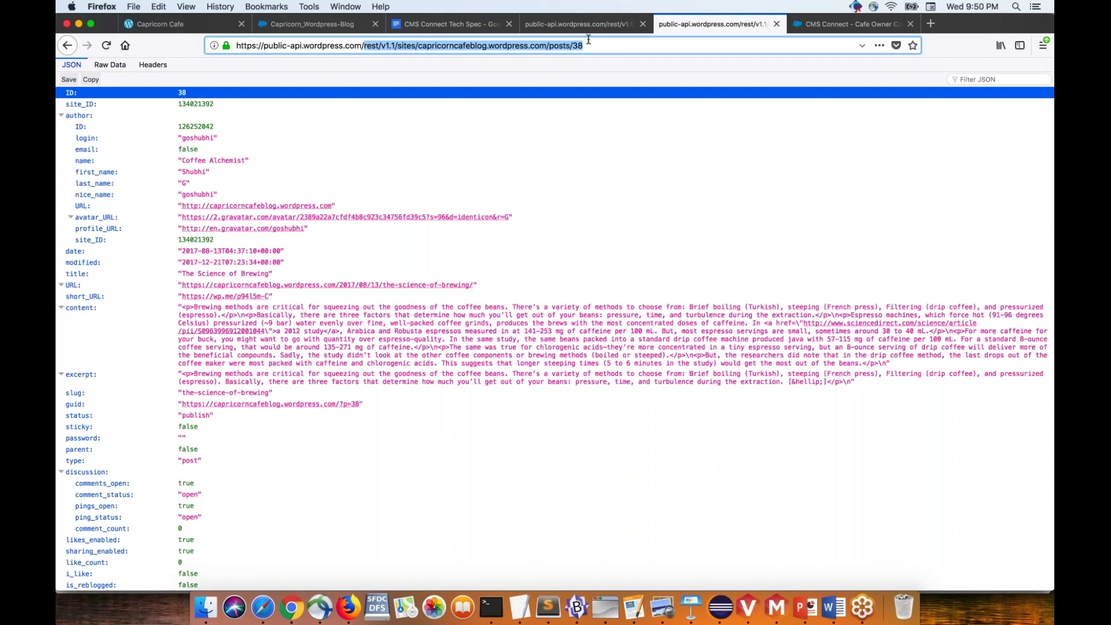
{"action": "left_click", "coordinate": [850, 24]}
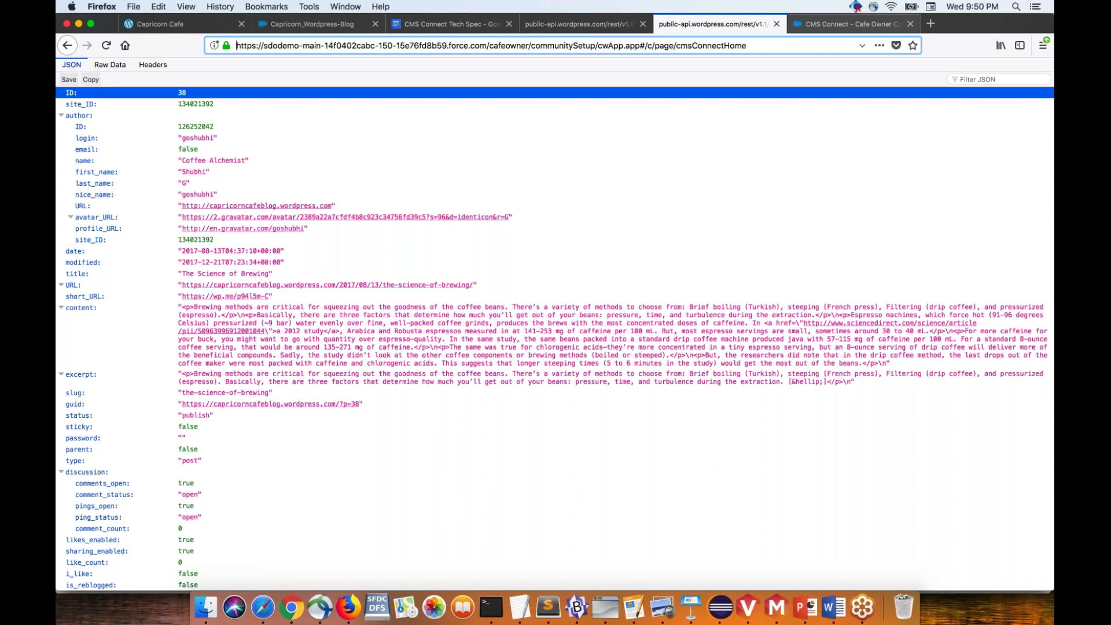
{"action": "key", "text": "super+v"}
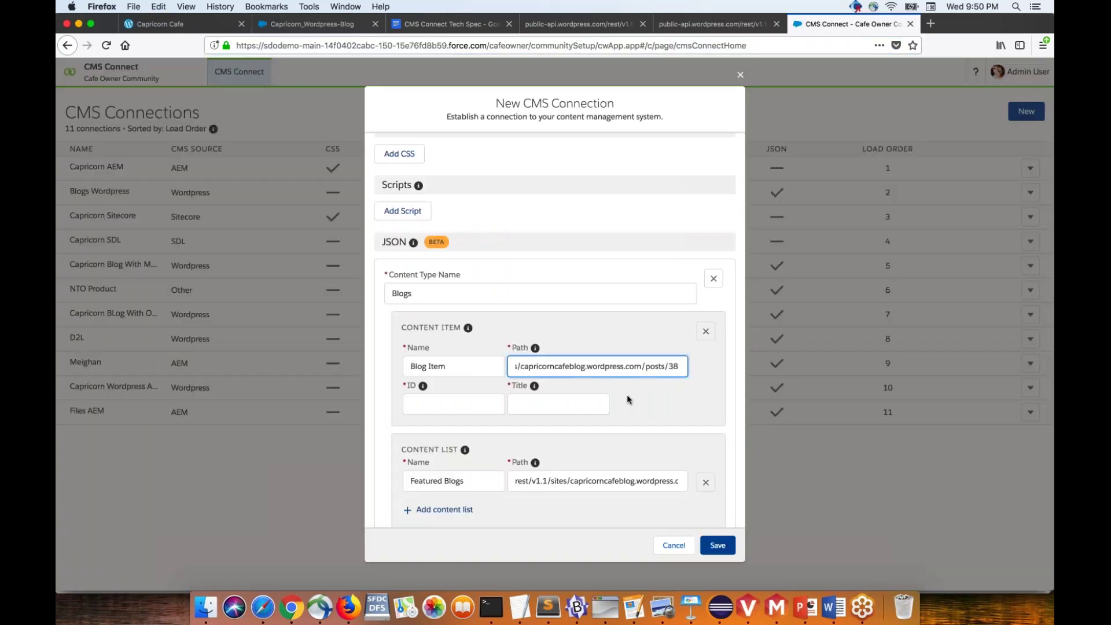
Replace the post number 38 at the end of the Blog Item path with {component}
{"action": "key", "text": "BackSpace"}
{"action": "key", "text": "BackSpace"}
{"action": "type", "text": "{com"}
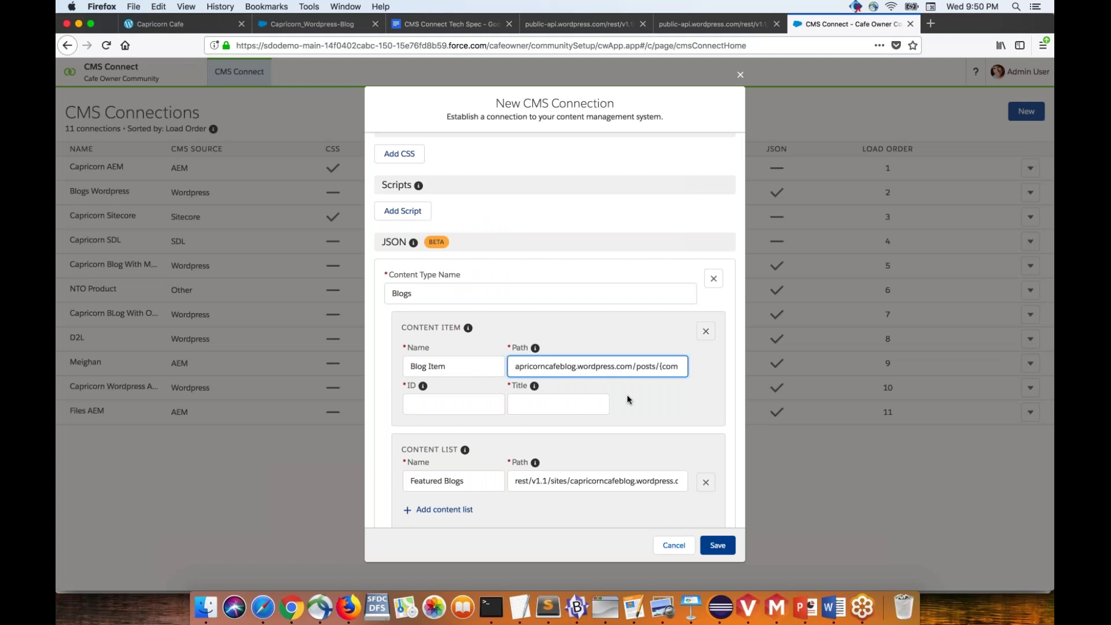
{"action": "type", "text": "ponent}"}
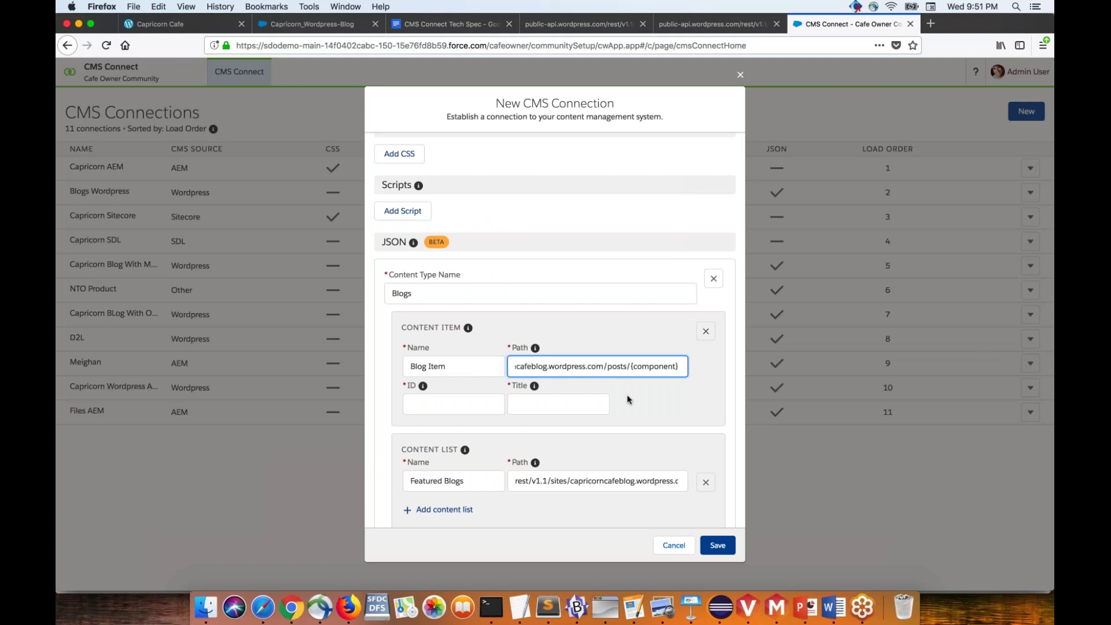
Look up the post's identifier node in the single post's JSON and set the Blog Item's ID to ID
{"action": "left_click", "coordinate": [473, 409]}
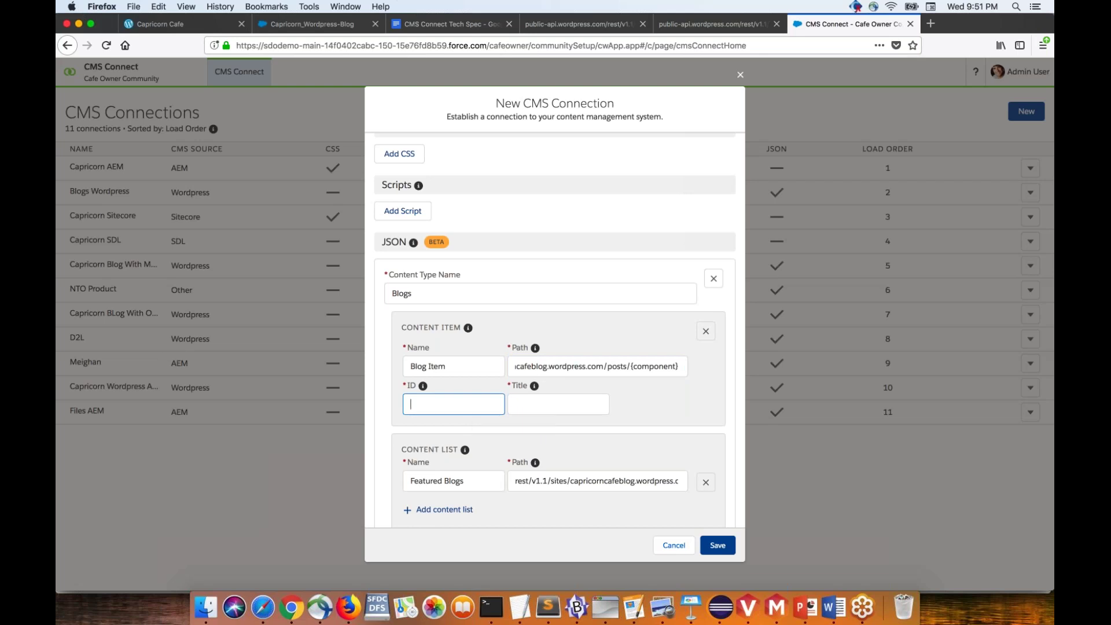
{"action": "key", "text": "ctrl+shift+Tab"}
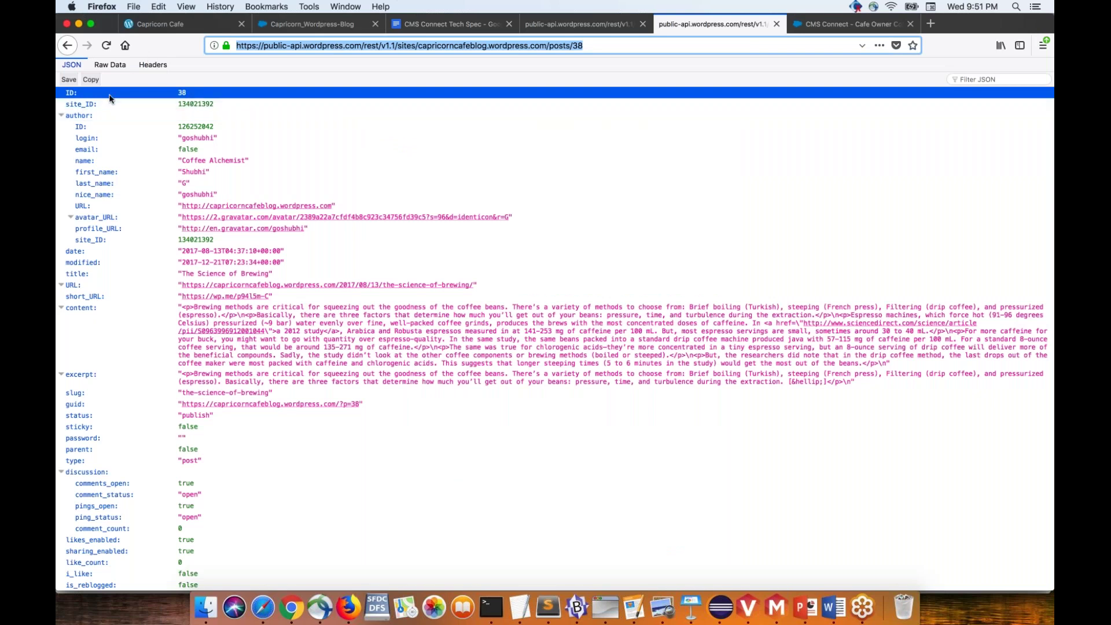
{"action": "key", "text": "super+v"}
{"action": "key", "text": "Return"}
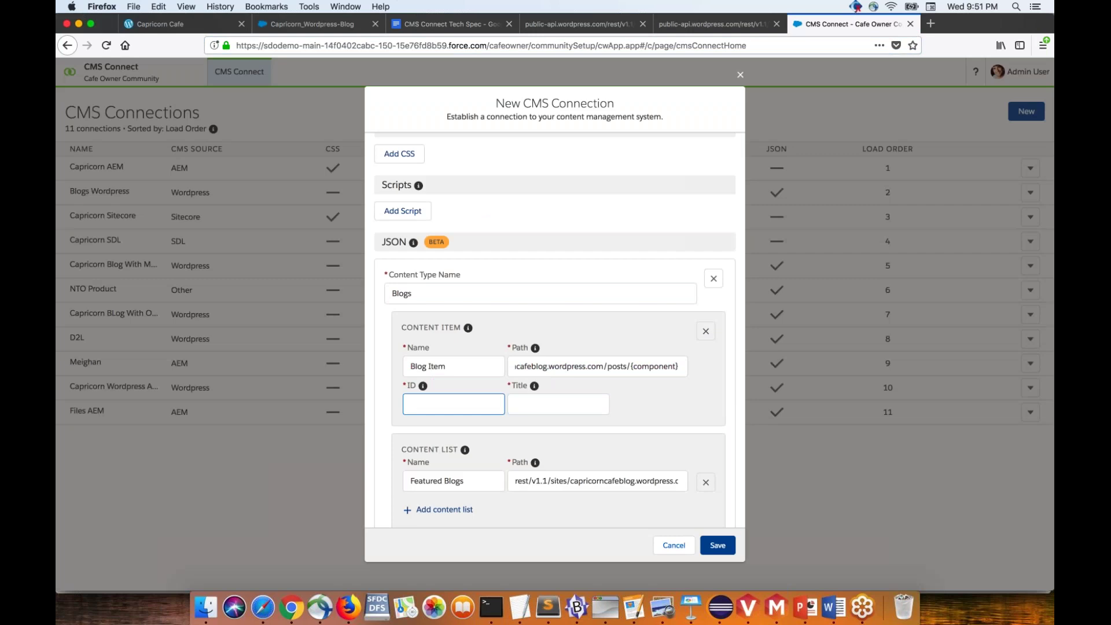
{"action": "type", "text": "ID"}
Look up the title node in the post's JSON, set the Blog Item's Title to title, and save the connection
{"action": "left_click", "coordinate": [525, 411]}
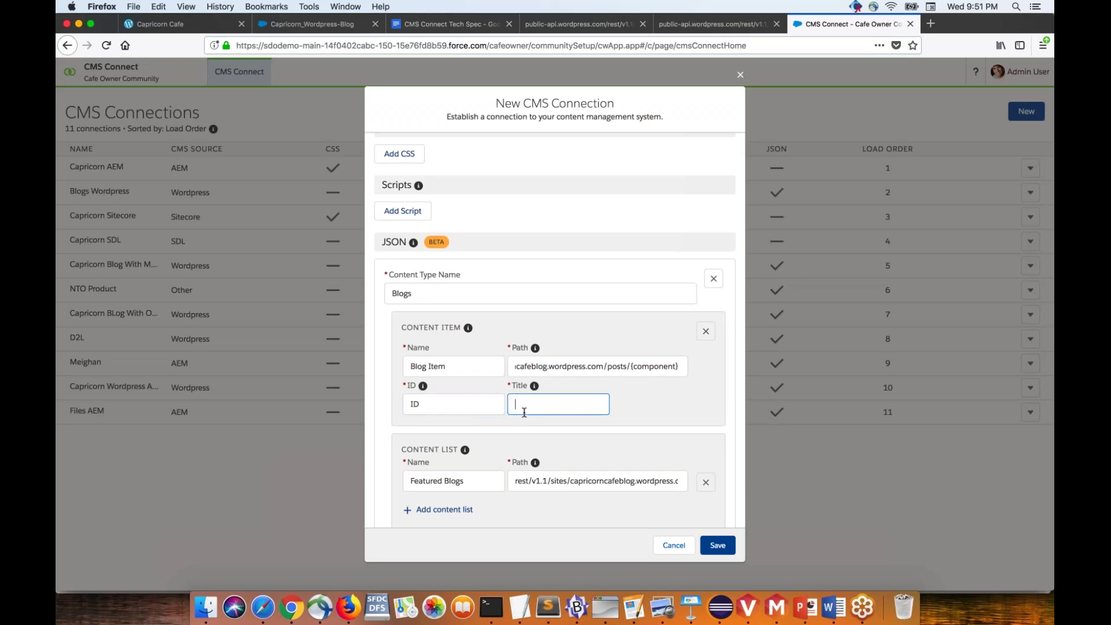
{"action": "left_click", "coordinate": [750, 27]}
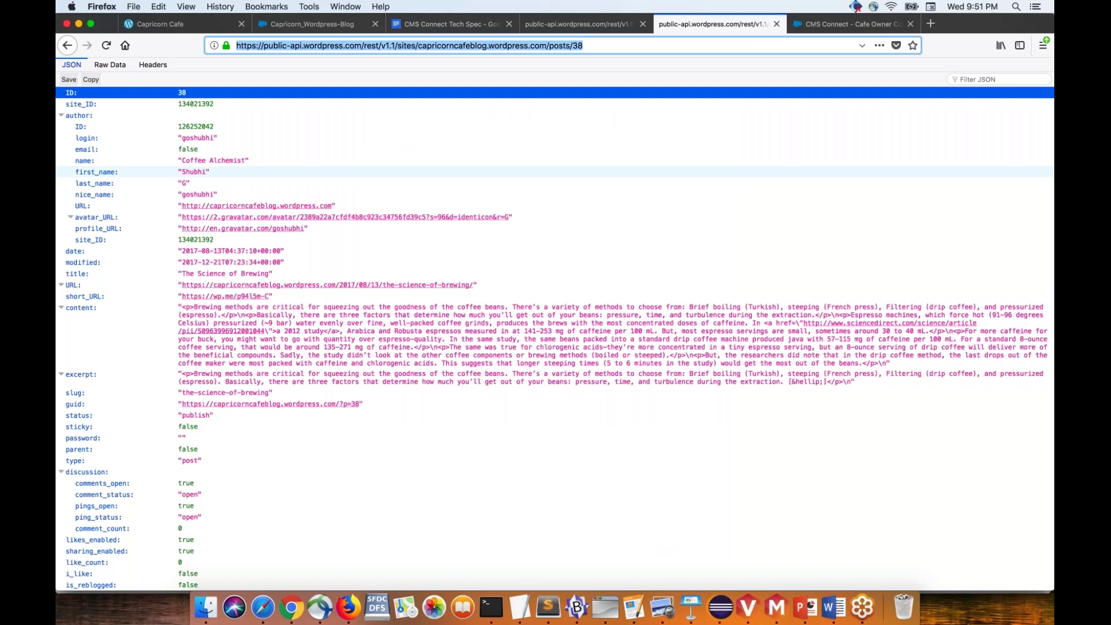
{"action": "left_click", "coordinate": [291, 271]}
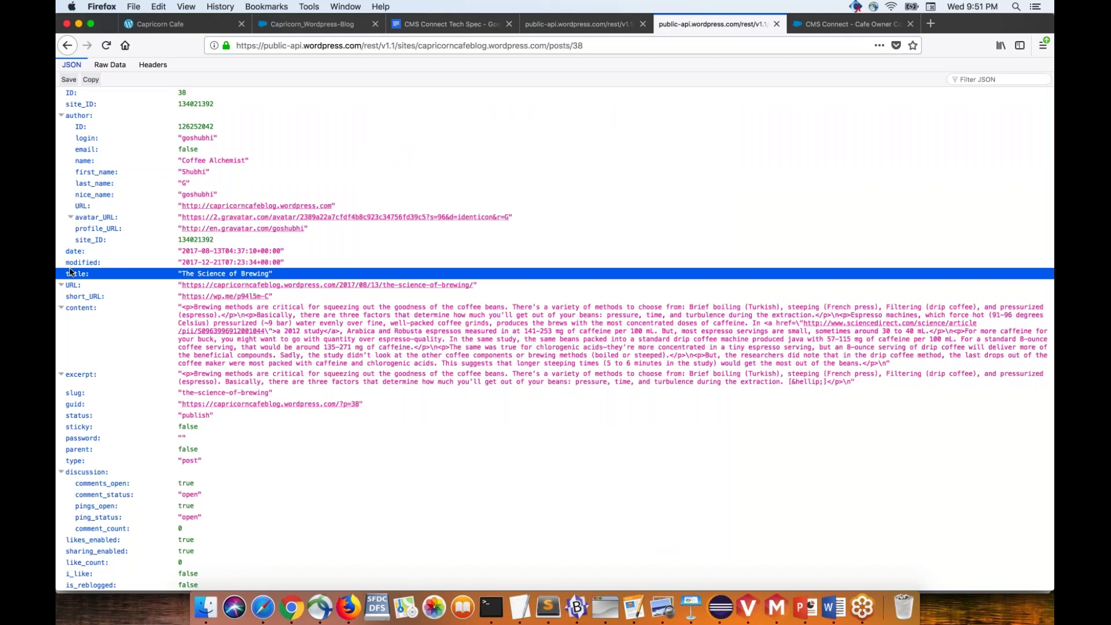
{"action": "left_click", "coordinate": [845, 24]}
{"action": "type", "text": "titl"}
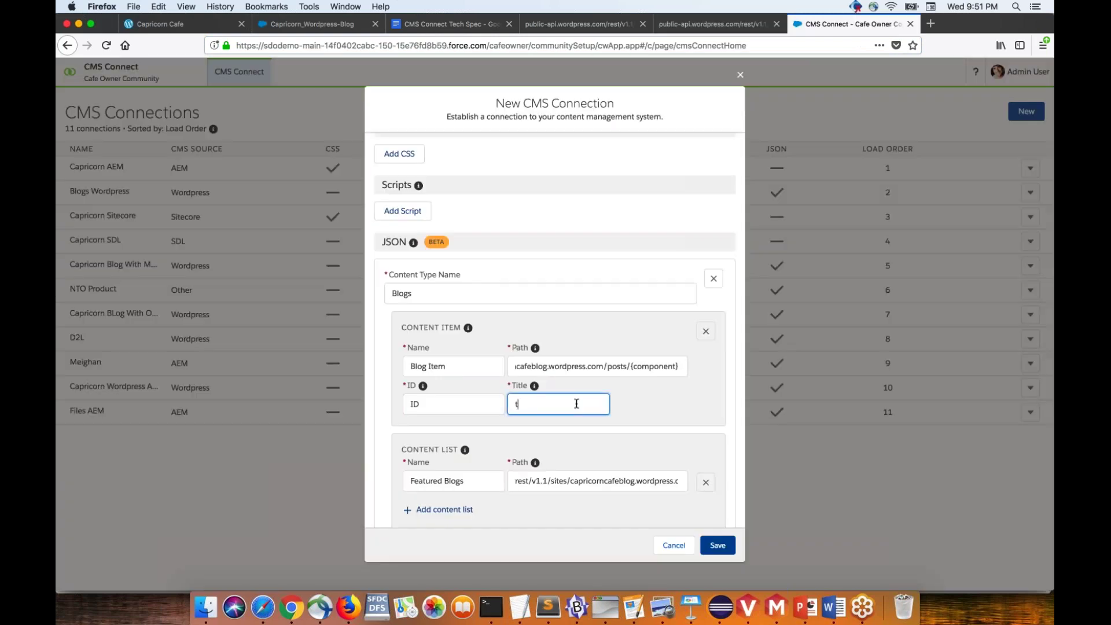
{"action": "type", "text": "e"}
{"action": "left_click", "coordinate": [718, 545]}
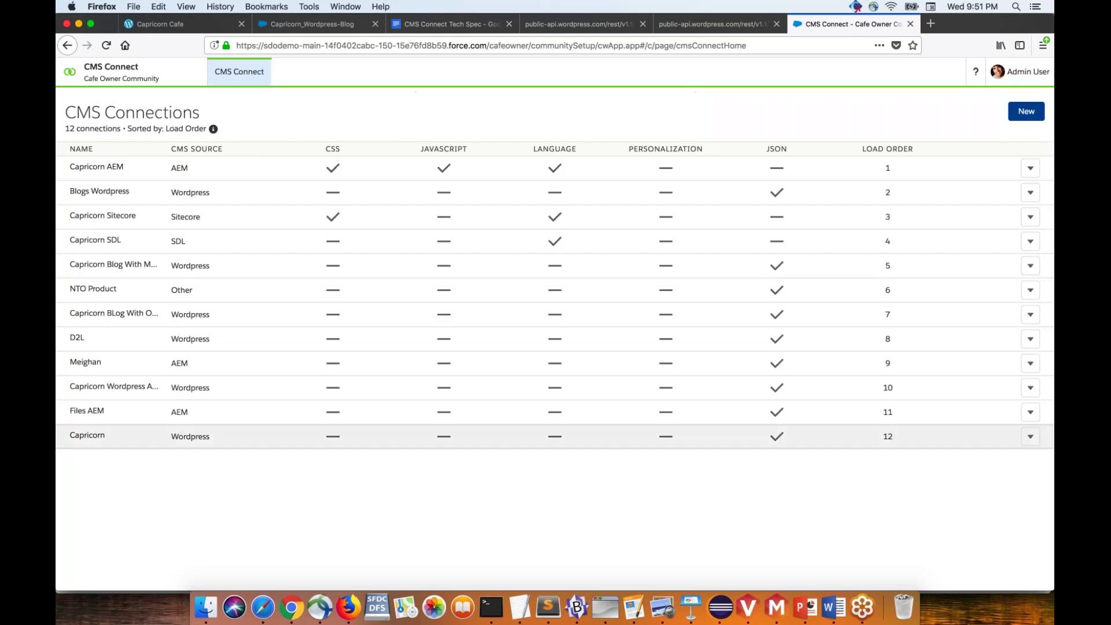
Open the Capricorn connection in Community Builder and place a CMS Connect (JSON) component below the Home page header
{"action": "left_click", "coordinate": [1024, 439]}
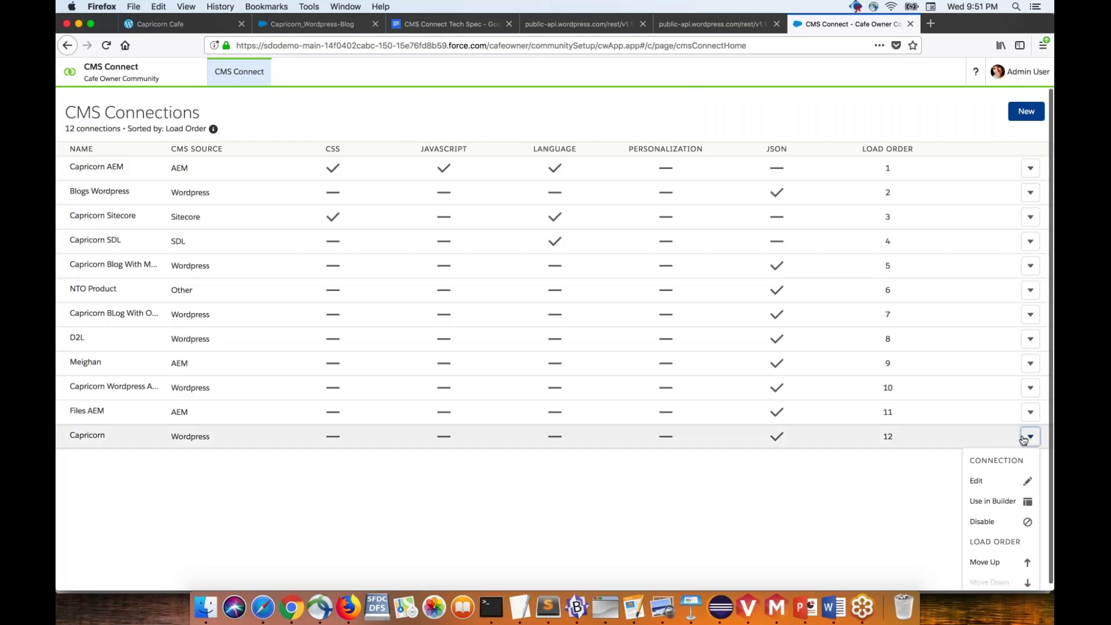
{"action": "left_click", "coordinate": [996, 502]}
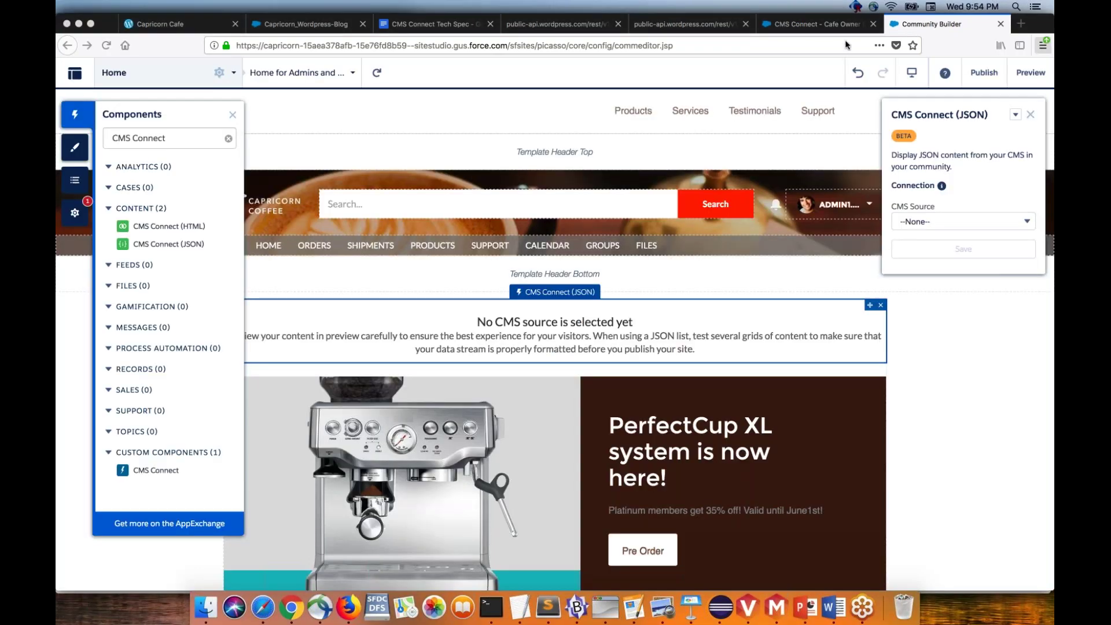
{"action": "left_click", "coordinate": [176, 248]}
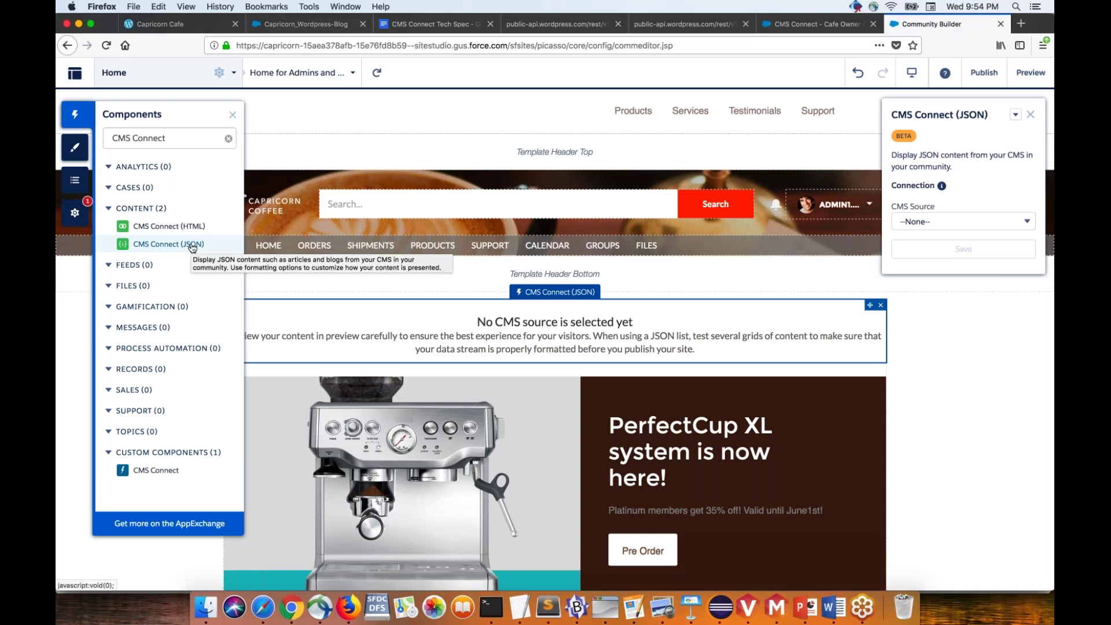
{"action": "left_click_drag", "start_coordinate": [193, 248], "coordinate": [524, 222]}
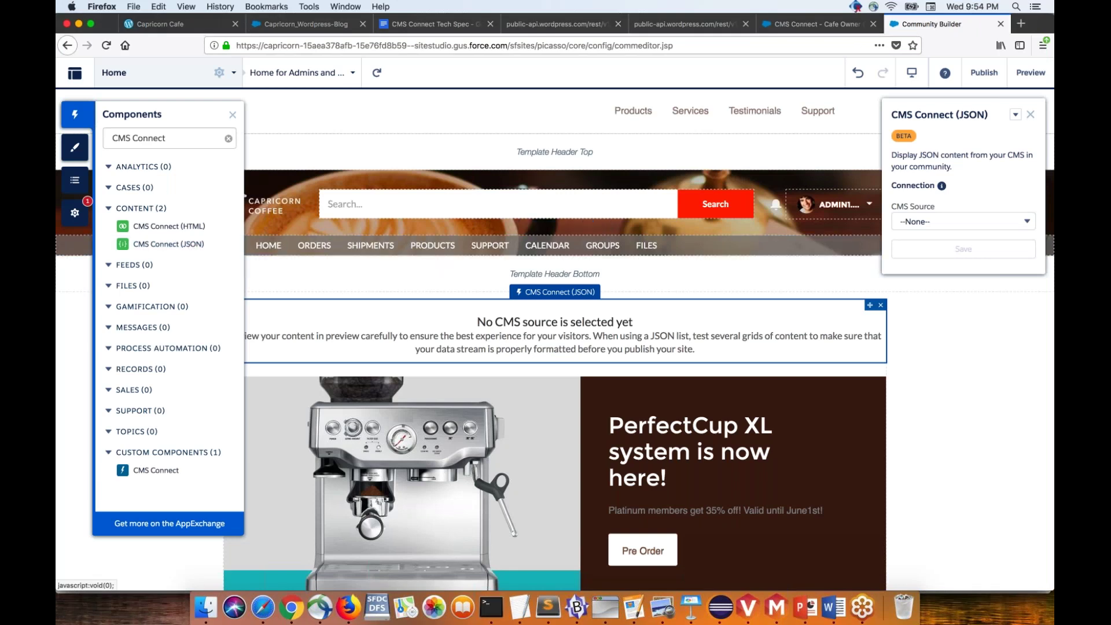
Set the CMS Connect (JSON) component's CMS source to Capricorn and its JSON content to Featured Blogs
{"action": "left_click", "coordinate": [921, 226]}
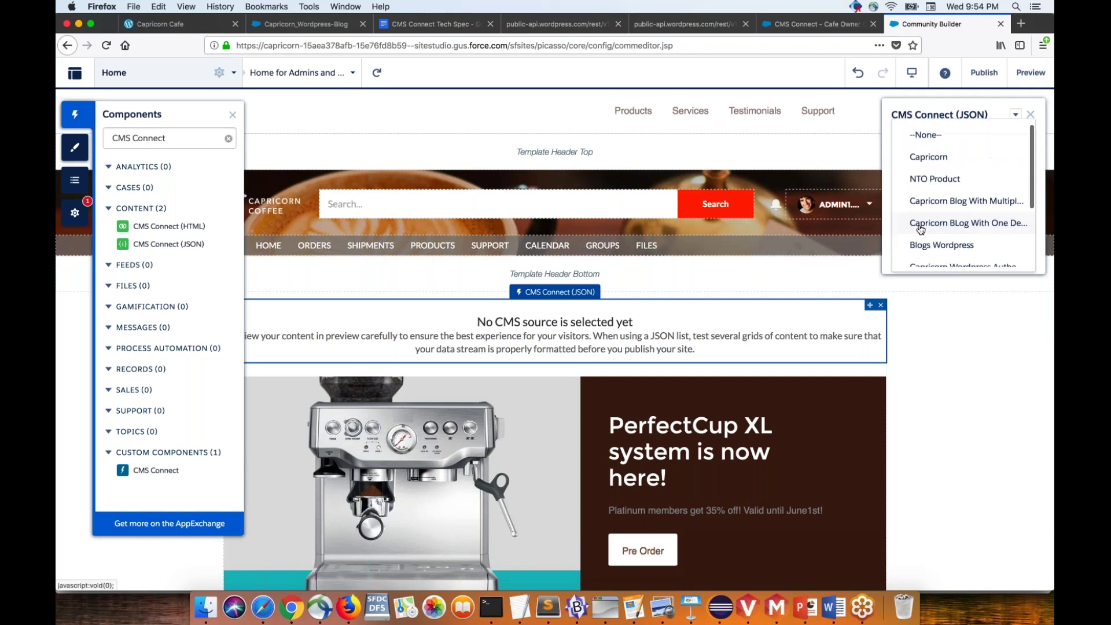
{"action": "left_click", "coordinate": [925, 162]}
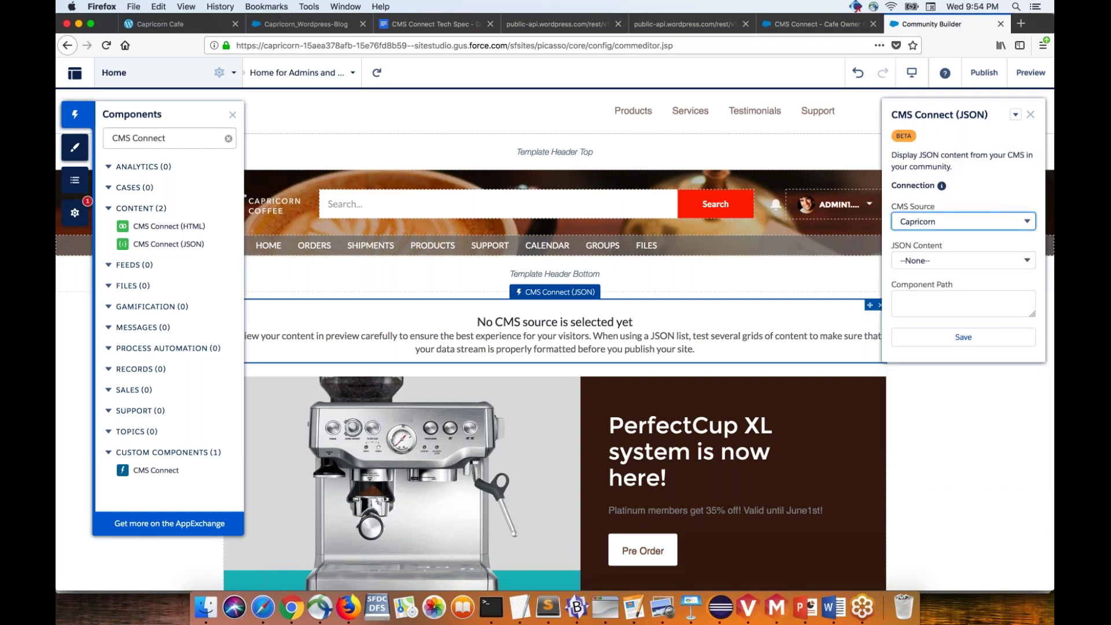
{"action": "left_click", "coordinate": [942, 265]}
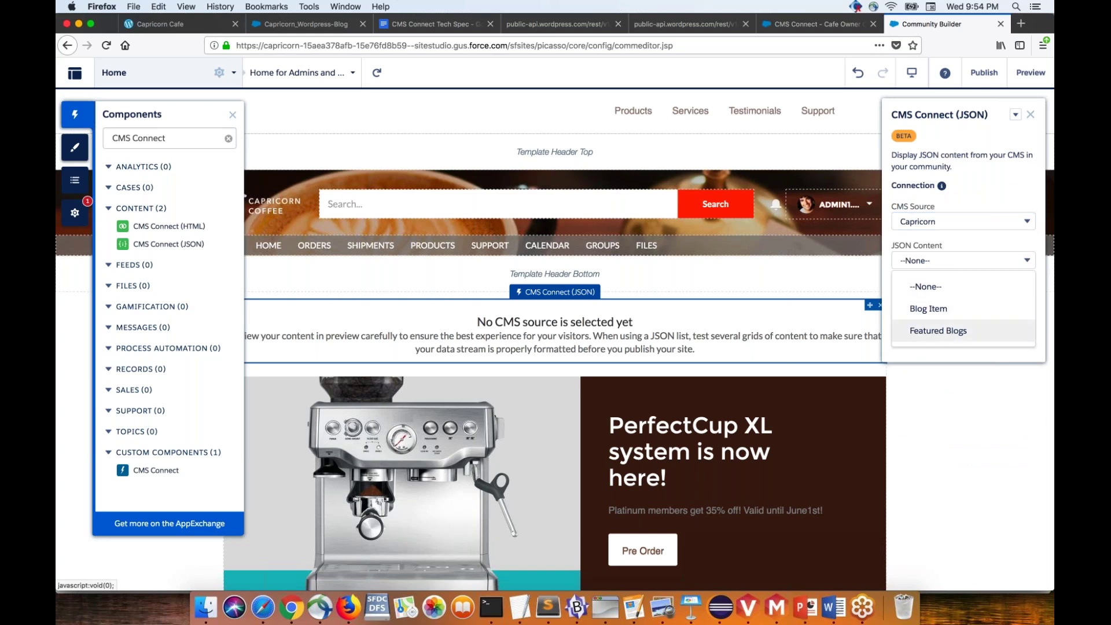
{"action": "left_click", "coordinate": [937, 331]}
{"action": "left_click", "coordinate": [963, 351]}
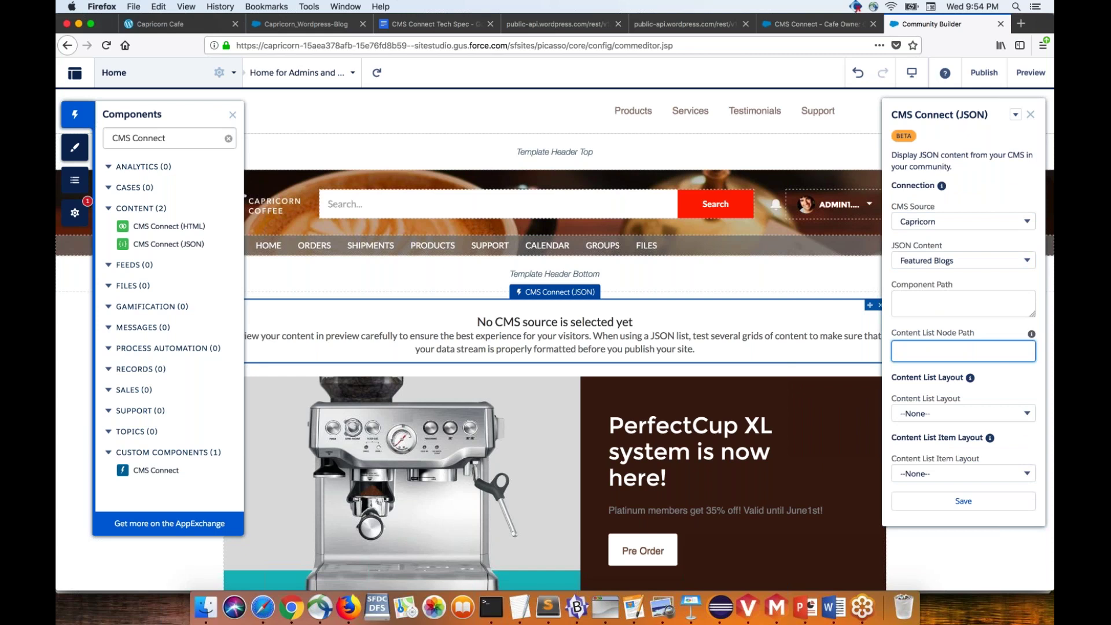
{"action": "left_click", "coordinate": [574, 25]}
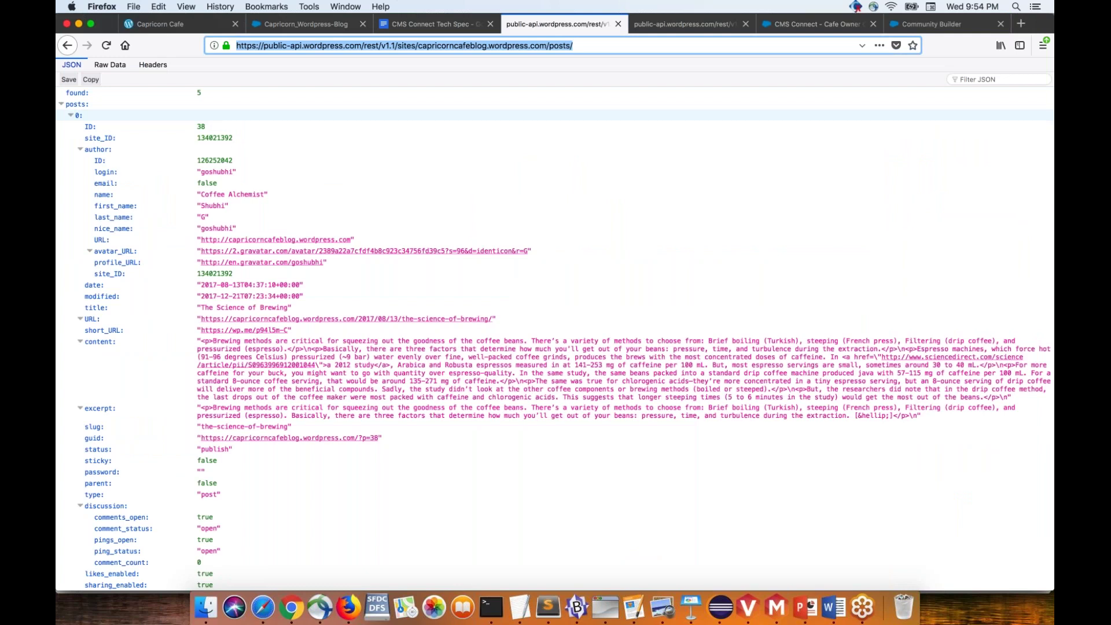
{"action": "left_click", "coordinate": [61, 104]}
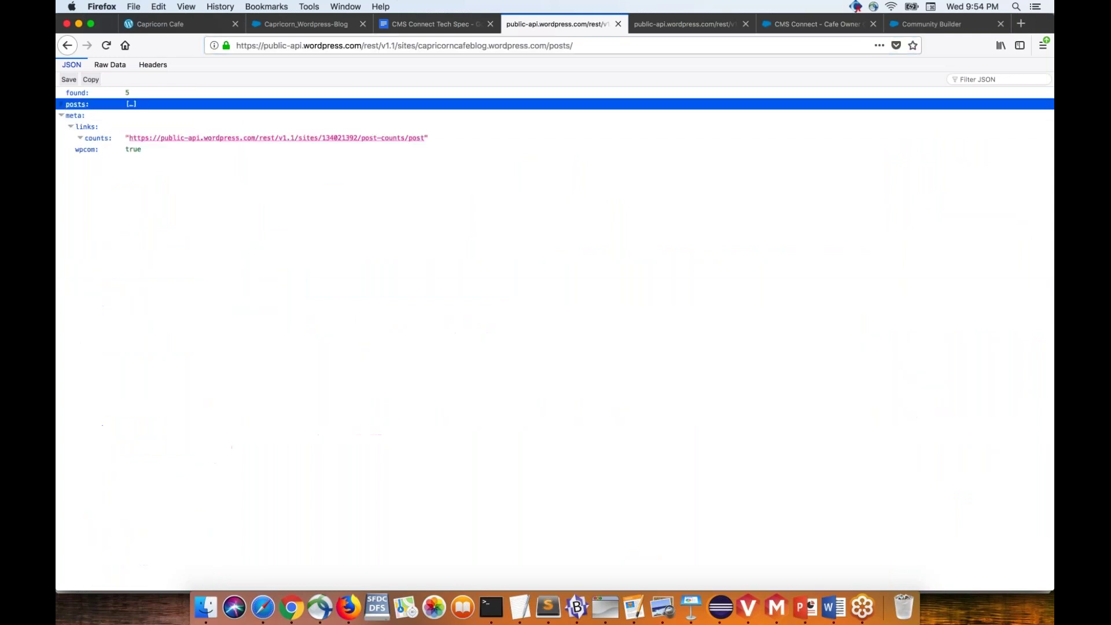
{"action": "left_click", "coordinate": [61, 104]}
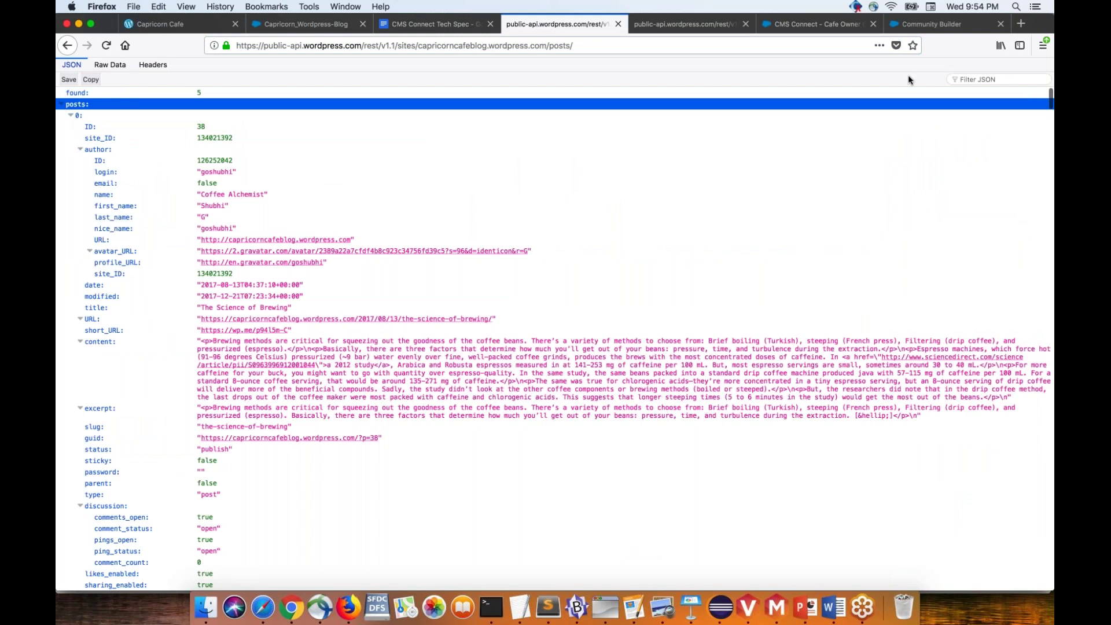
{"action": "left_click", "coordinate": [942, 29]}
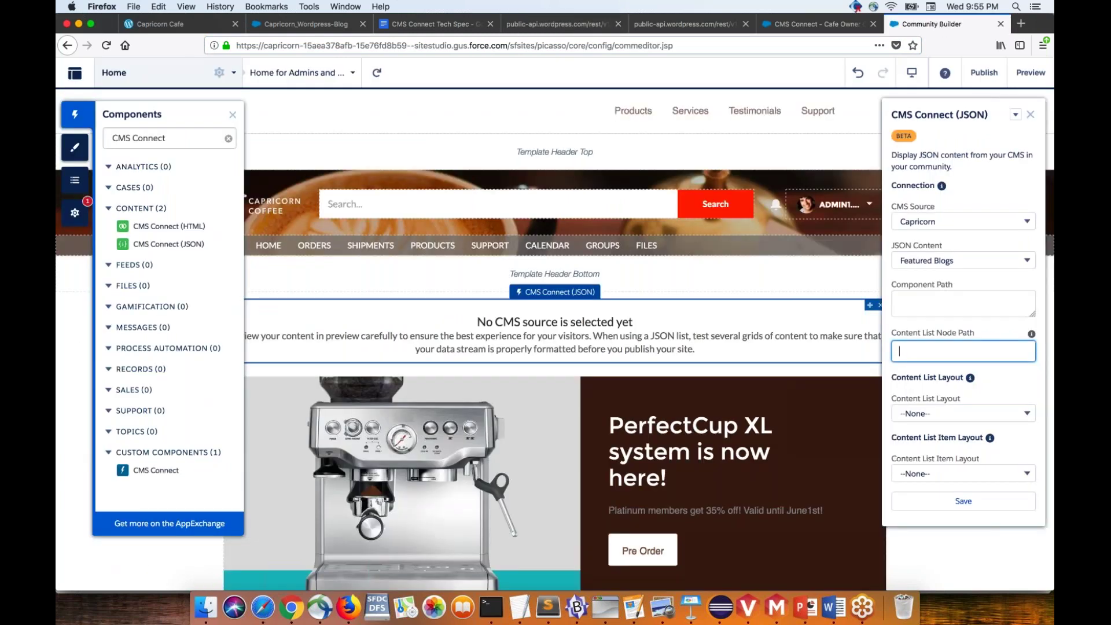
{"action": "type", "text": "@posts"}
Set the content list layout to Grid and the content list item layout to Card
{"action": "left_click", "coordinate": [961, 413]}
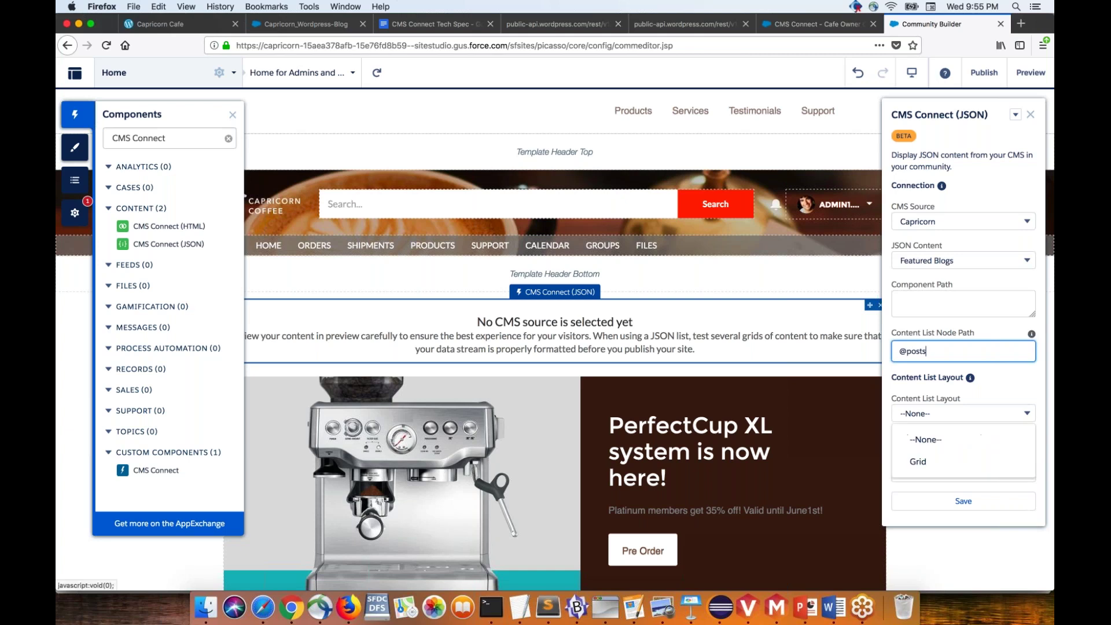
{"action": "left_click", "coordinate": [920, 461]}
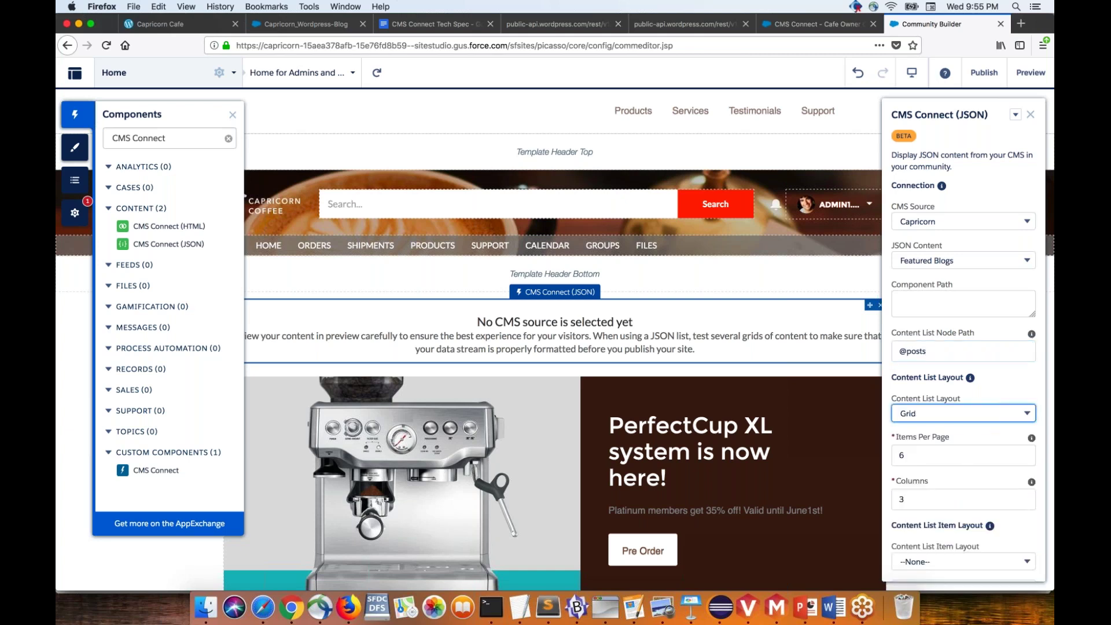
{"action": "scroll", "coordinate": [942, 540], "scroll_direction": "down", "scroll_amount": 1}
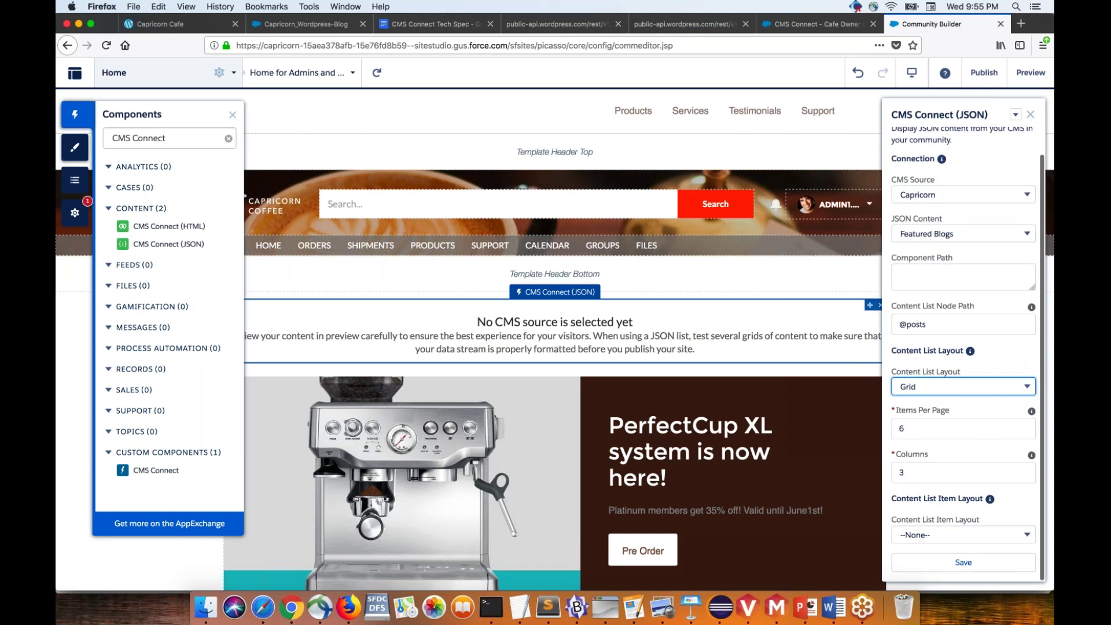
{"action": "left_click", "coordinate": [942, 538]}
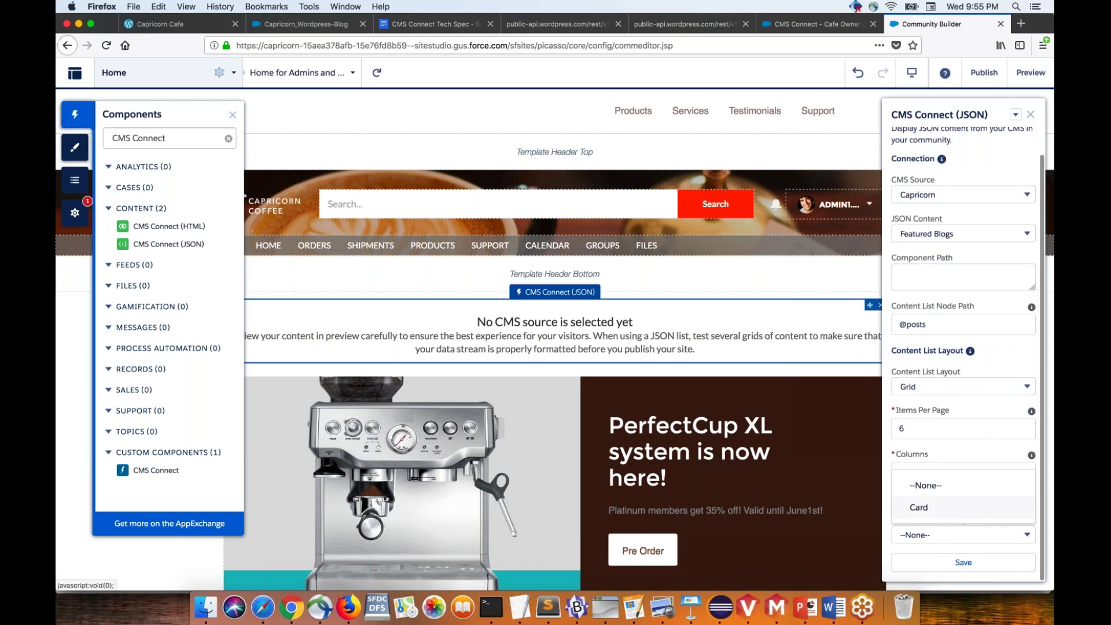
{"action": "left_click", "coordinate": [919, 507]}
Switch to the CMS Connect Tech Spec document and find the example JSON payload annotated with component property expressions
{"action": "scroll", "coordinate": [964, 405], "scroll_direction": "down", "scroll_amount": 5}
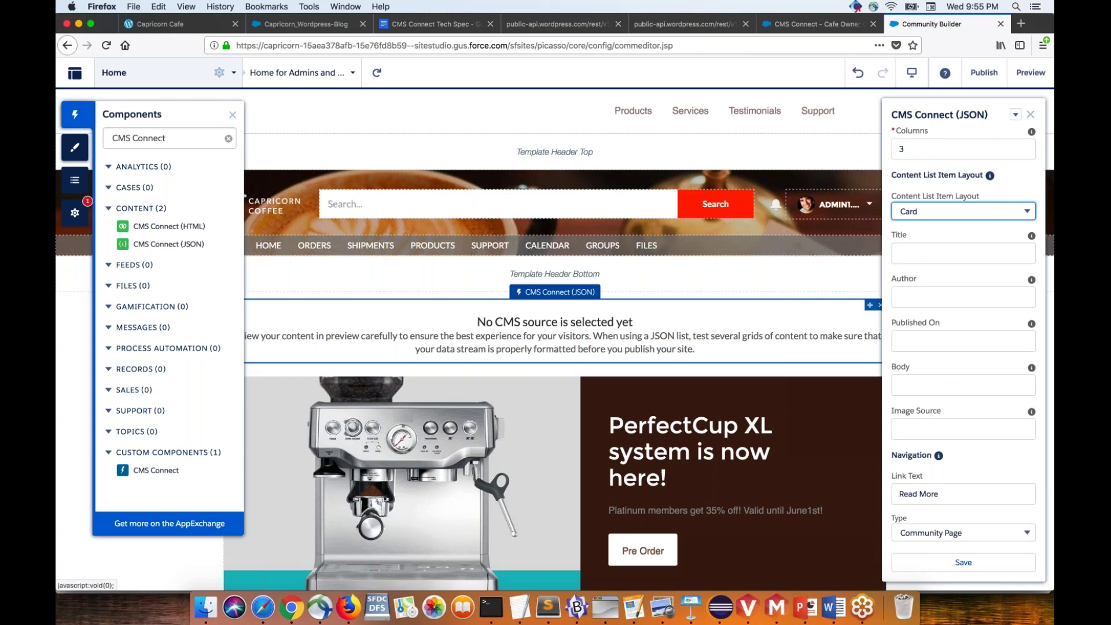
{"action": "left_click", "coordinate": [553, 26]}
{"action": "left_click", "coordinate": [455, 26]}
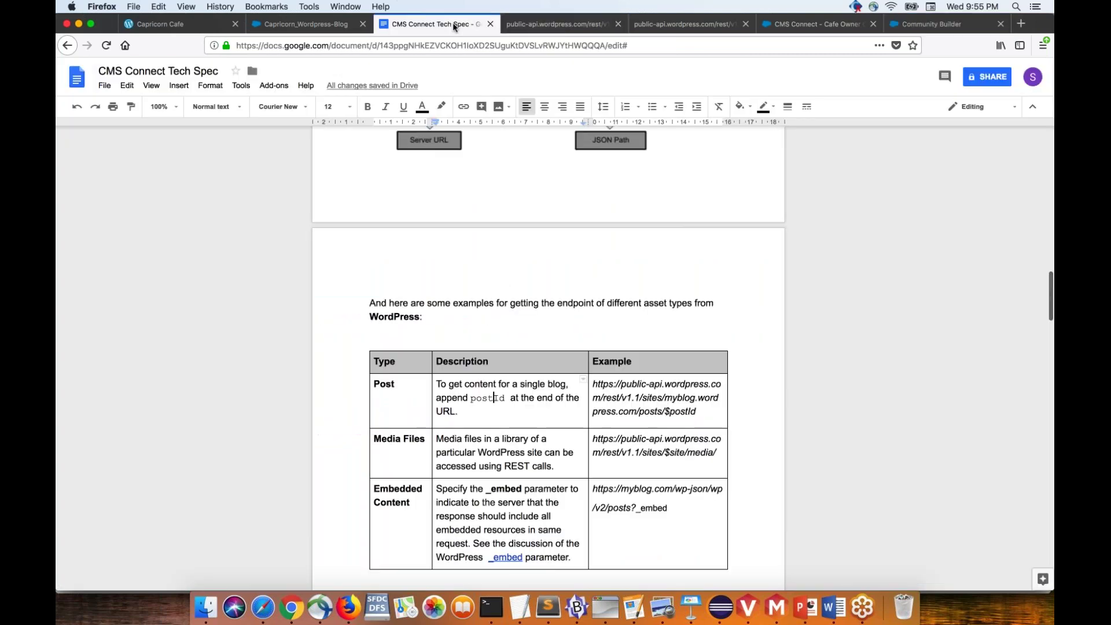
{"action": "scroll", "coordinate": [549, 359], "scroll_direction": "down", "scroll_amount": 10}
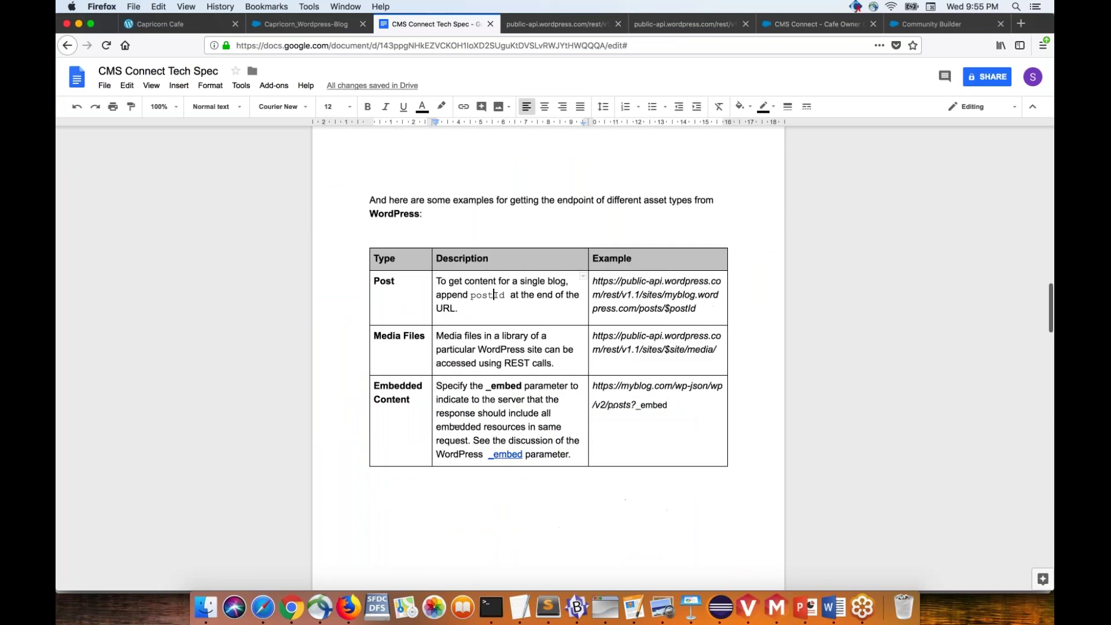
{"action": "scroll", "coordinate": [549, 359], "scroll_direction": "down", "scroll_amount": 4}
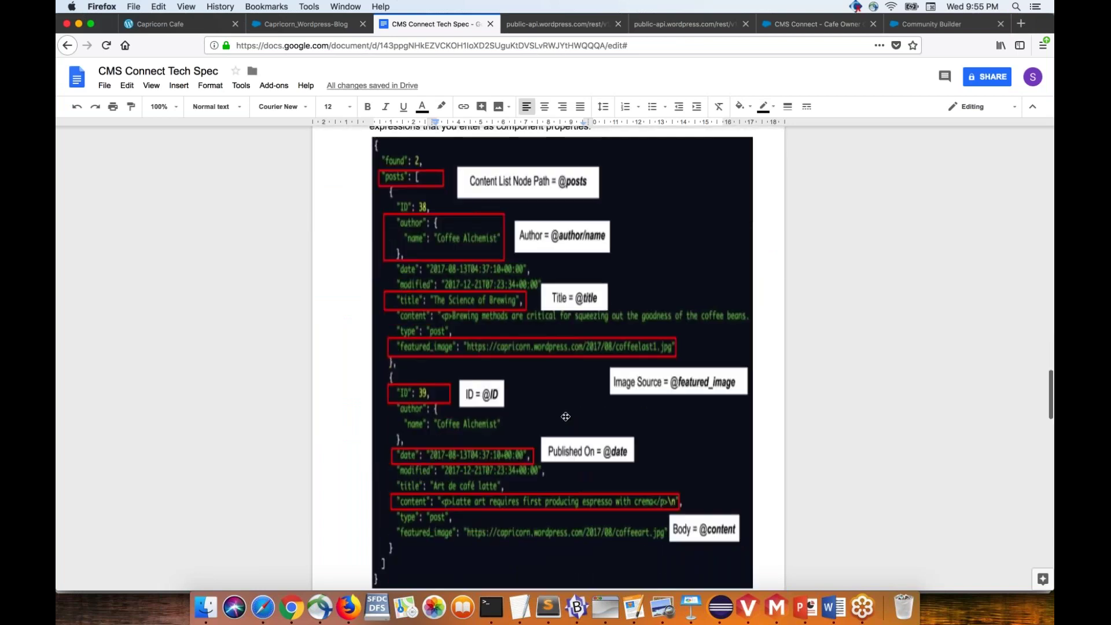
{"action": "scroll", "coordinate": [566, 417], "scroll_direction": "up", "scroll_amount": 3}
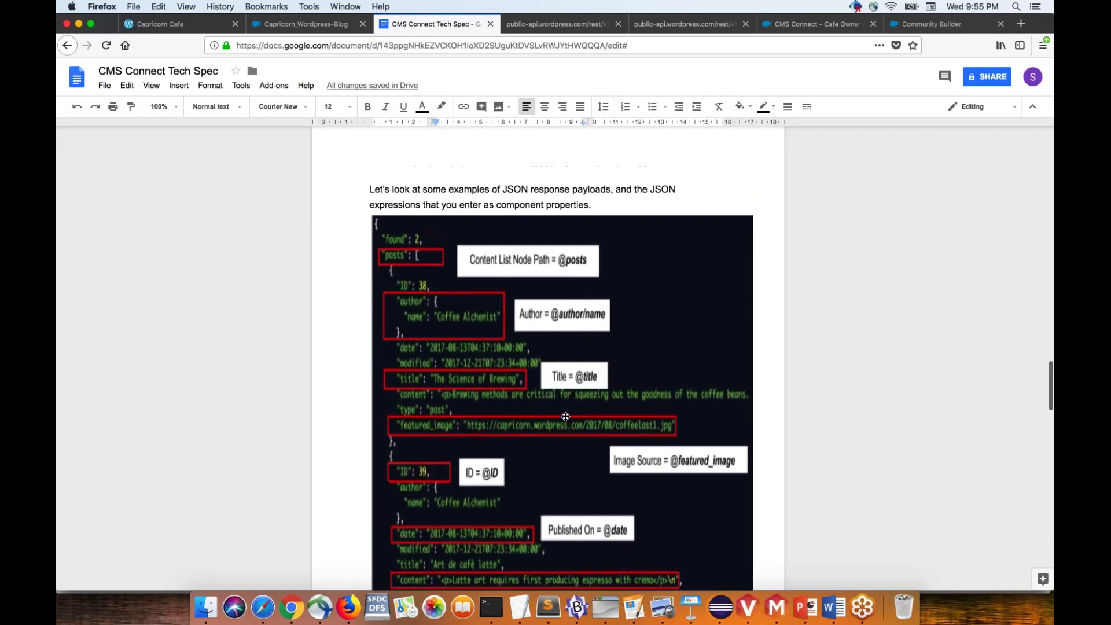
Check the JSON Pointer specification reference and examine the expressions for author, title, date, content and featured image in the example payload
{"action": "scroll", "coordinate": [566, 417], "scroll_direction": "up", "scroll_amount": 5}
{"action": "left_click", "coordinate": [663, 167]}
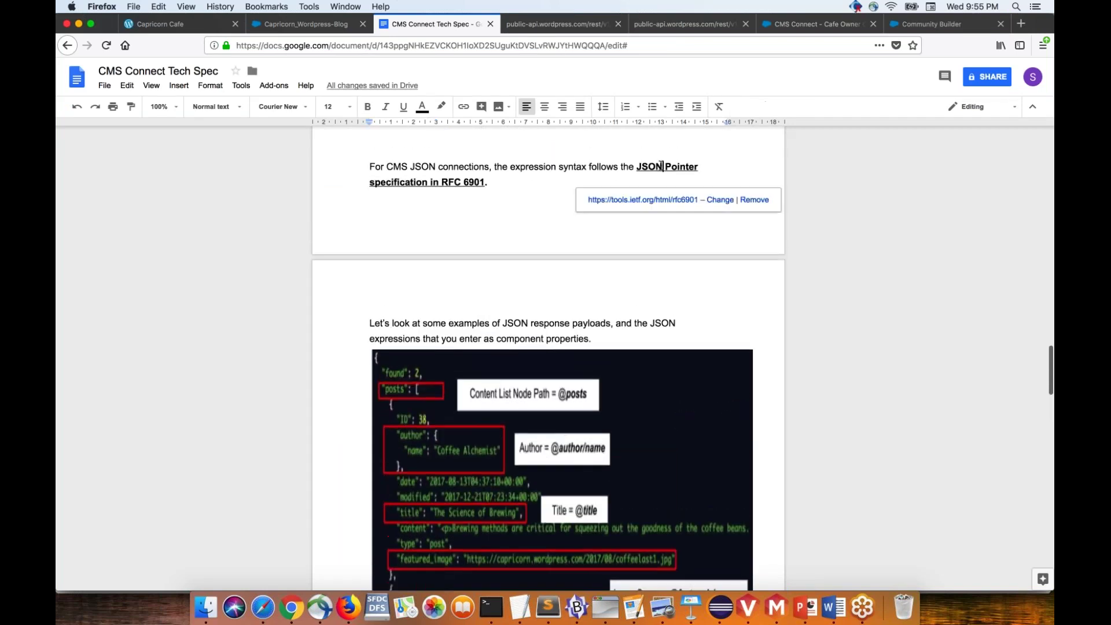
{"action": "left_click", "coordinate": [642, 199]}
{"action": "left_click", "coordinate": [554, 24]}
{"action": "scroll", "coordinate": [549, 359], "scroll_direction": "down", "scroll_amount": 2}
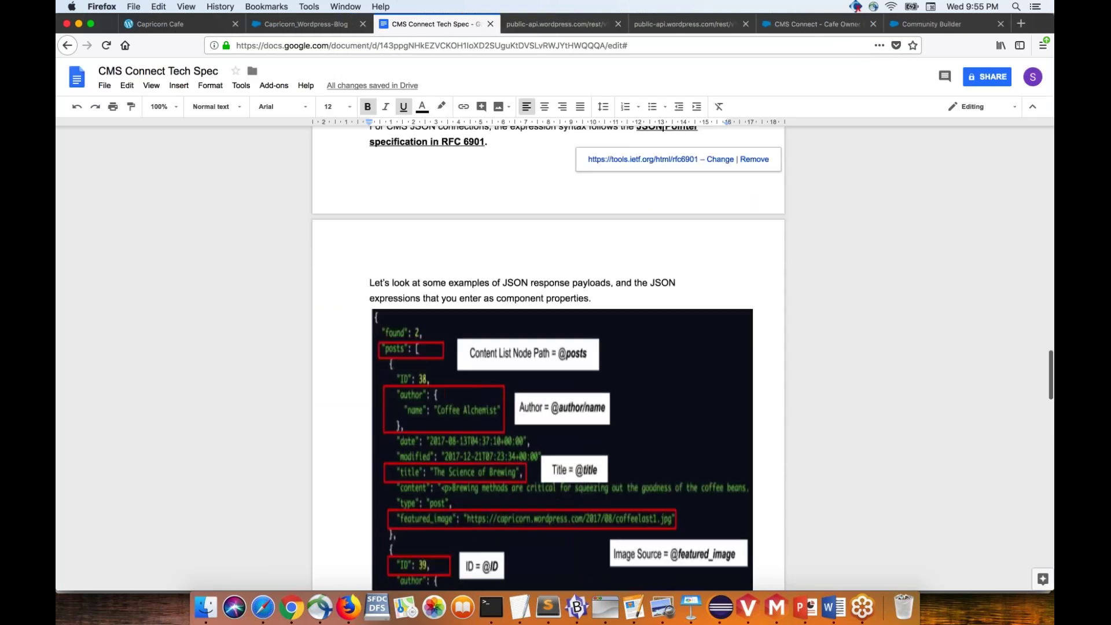
{"action": "scroll", "coordinate": [445, 229], "scroll_direction": "down", "scroll_amount": 6}
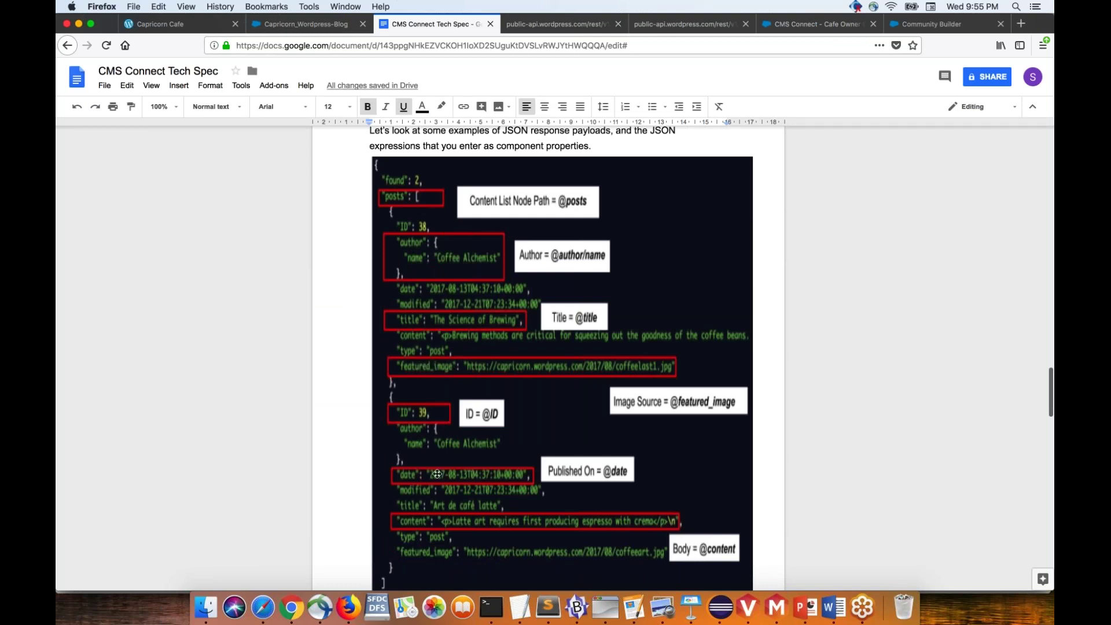
{"action": "scroll", "coordinate": [438, 474], "scroll_direction": "down", "scroll_amount": 3}
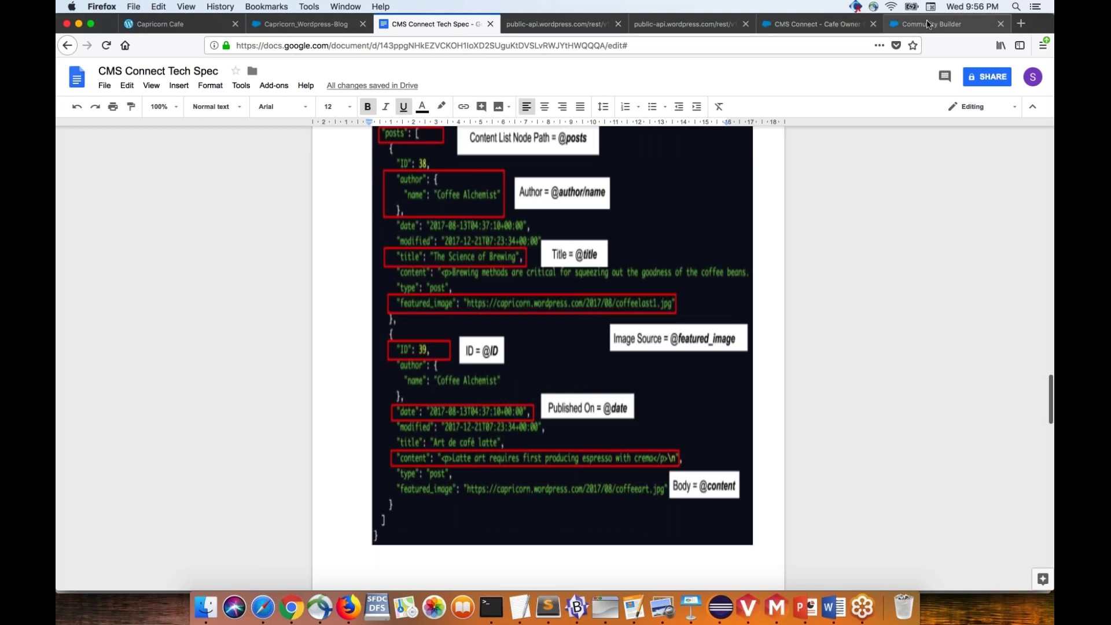
{"action": "left_click", "coordinate": [831, 24]}
{"action": "left_click", "coordinate": [929, 24]}
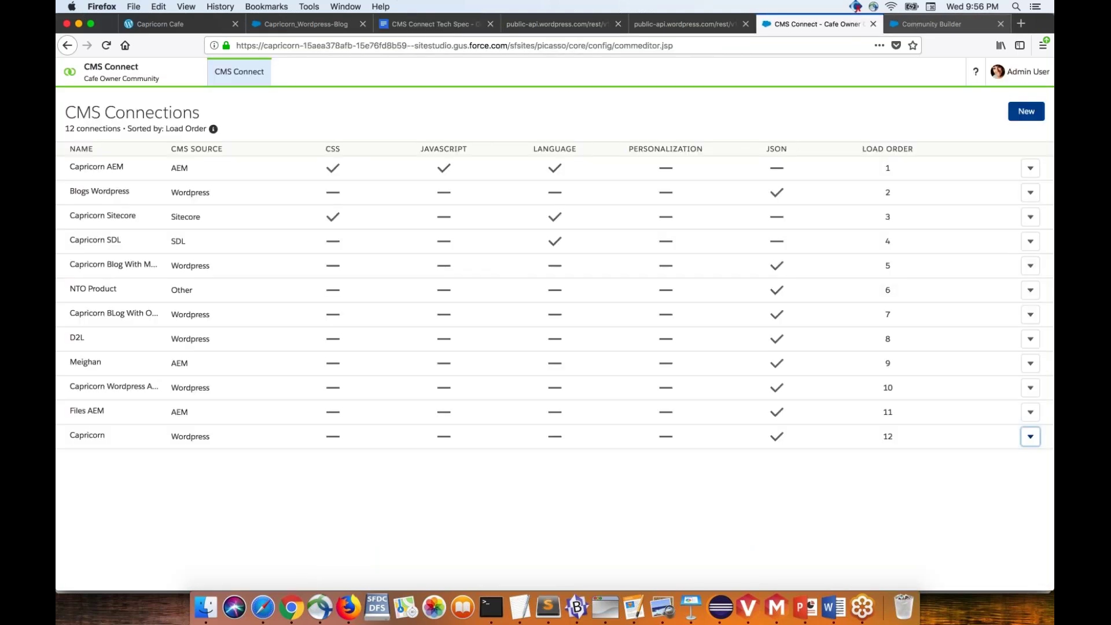
{"action": "left_click", "coordinate": [964, 253]}
{"action": "type", "text": "@tit"}
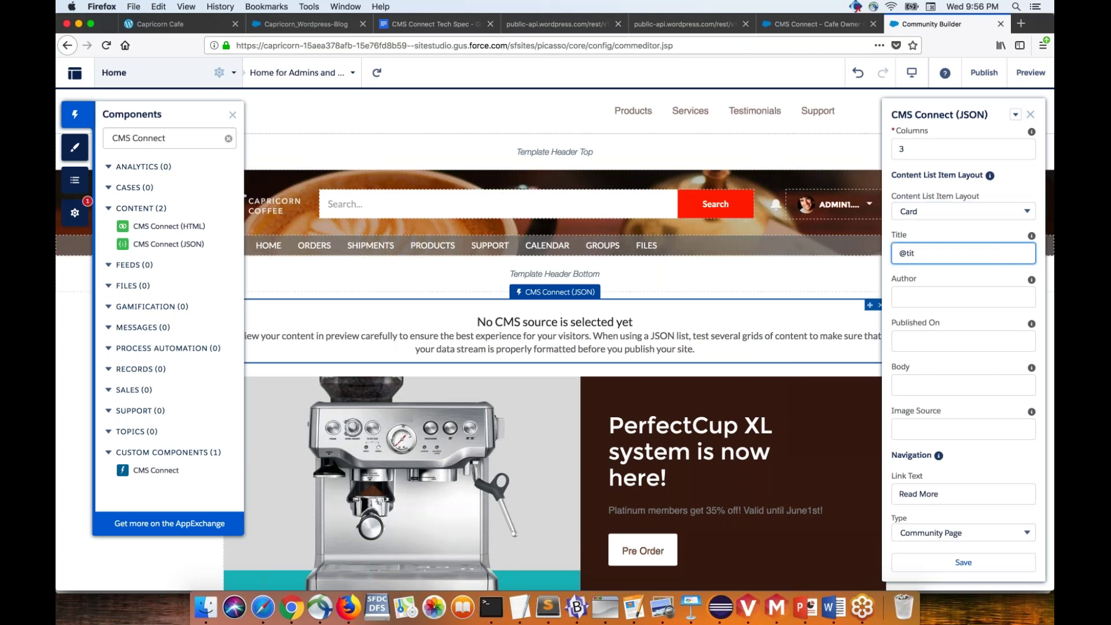
{"action": "type", "text": "le"}
{"action": "left_click", "coordinate": [963, 297]}
{"action": "type", "text": "@author"}
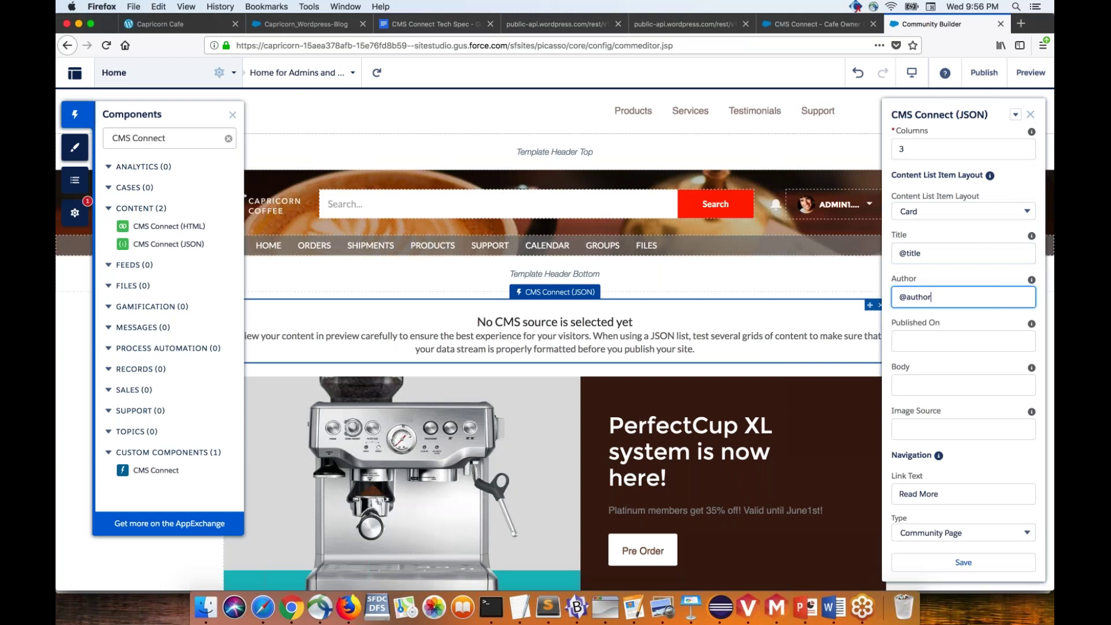
{"action": "type", "text": "/name"}
{"action": "left_click", "coordinate": [929, 342]}
{"action": "type", "text": "@date"}
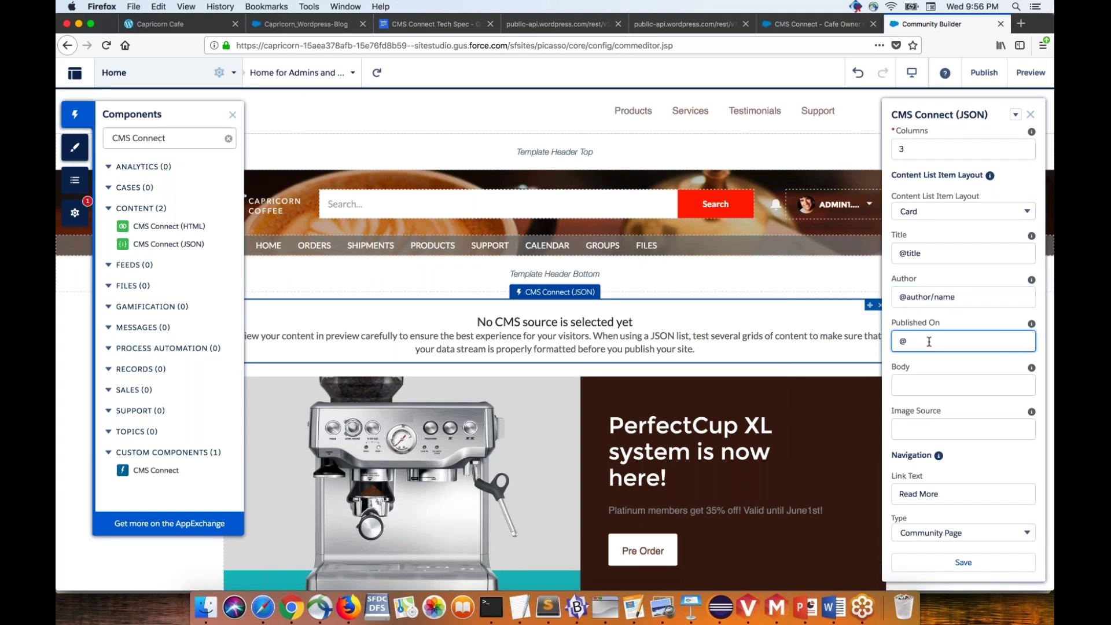
{"action": "left_click", "coordinate": [923, 387]}
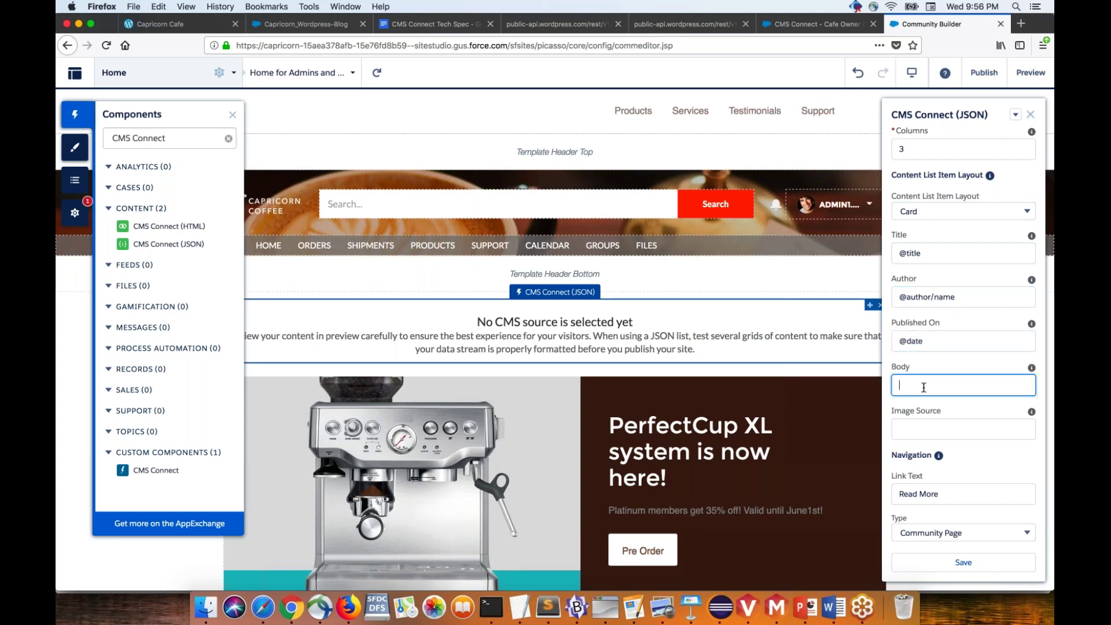
{"action": "type", "text": "@content"}
{"action": "left_click", "coordinate": [930, 425]}
{"action": "type", "text": "@featured_image"}
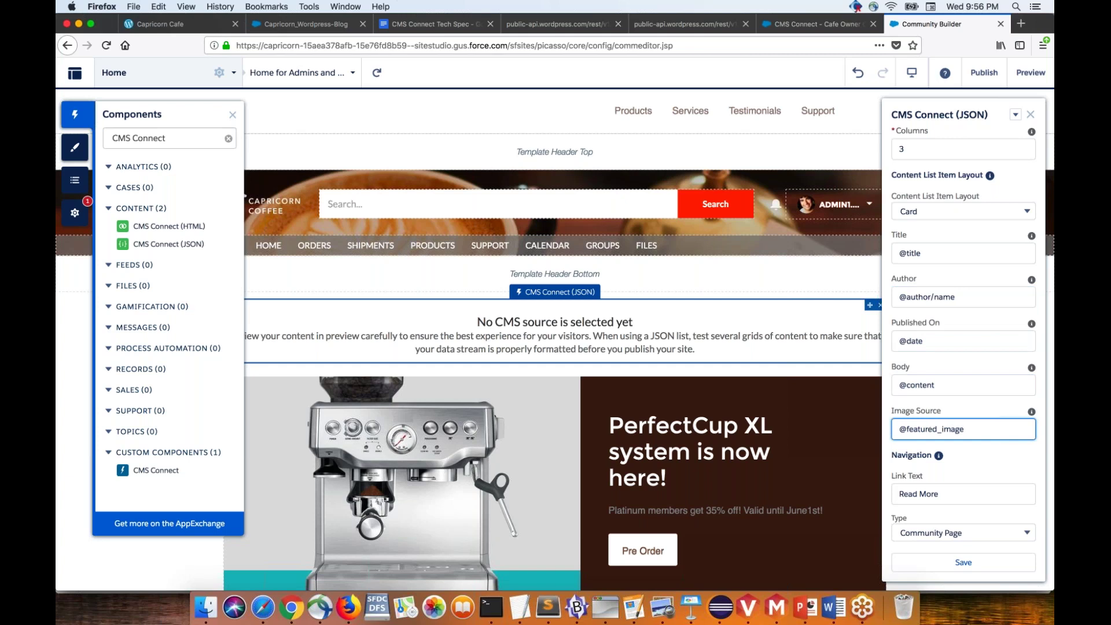
{"action": "key", "text": "Return"}
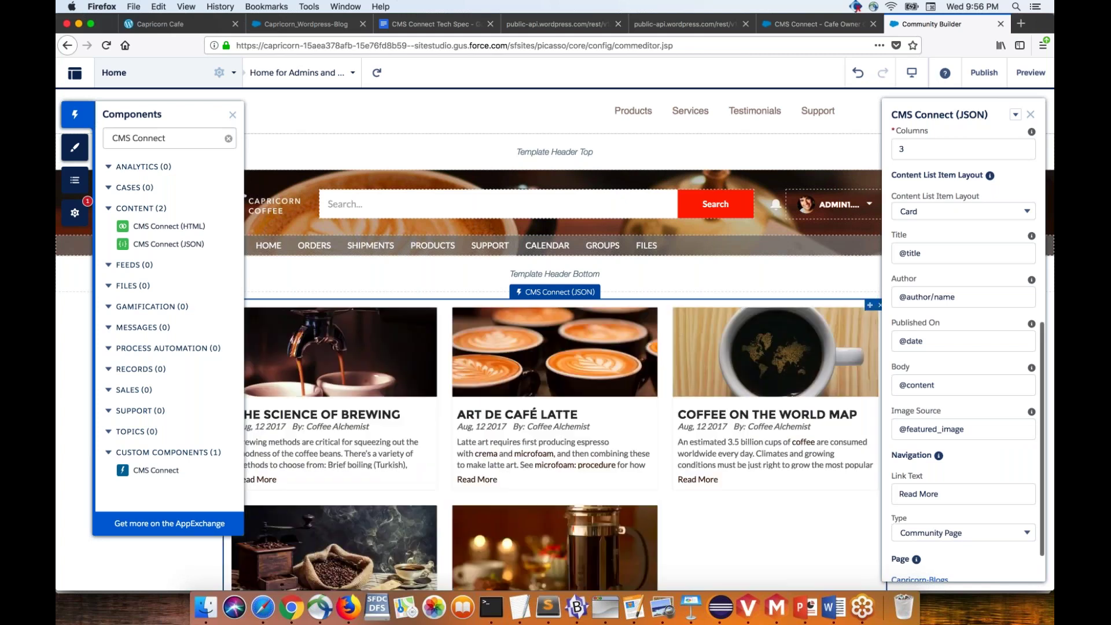
Open the Capricorn-Blogs page linked in the component's navigation settings and examine its page properties
{"action": "scroll", "coordinate": [961, 509], "scroll_direction": "down", "scroll_amount": 3}
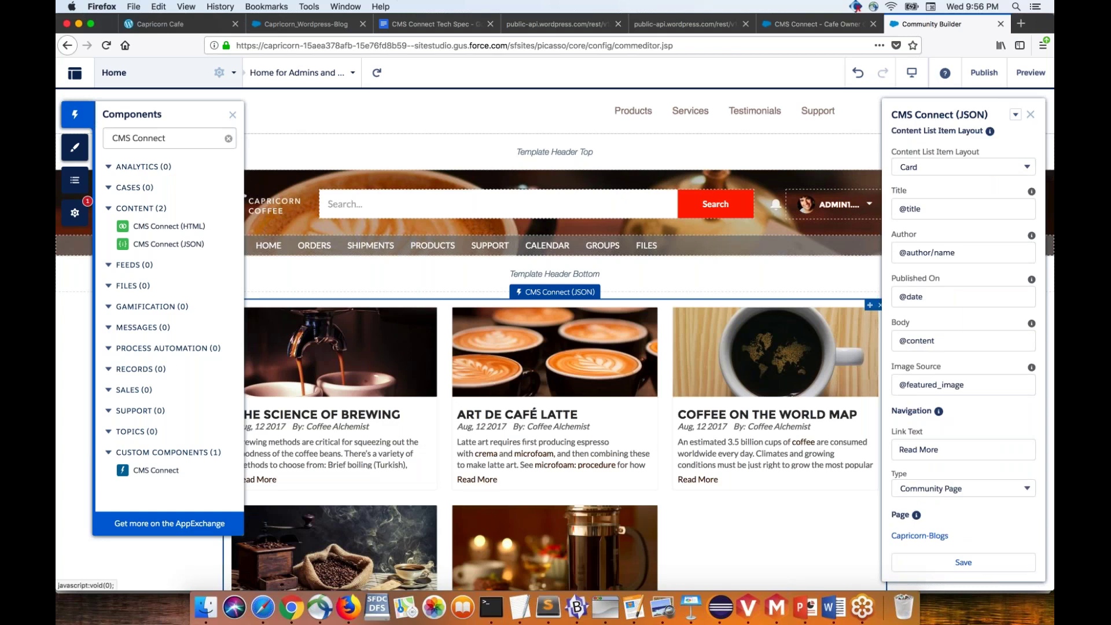
{"action": "left_click", "coordinate": [933, 537]}
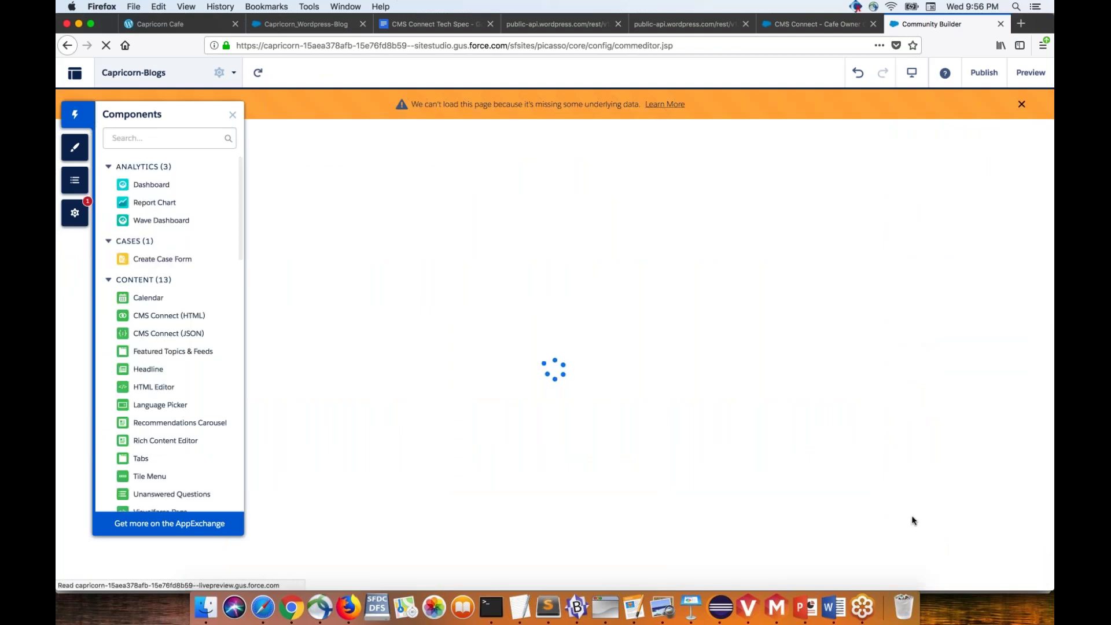
{"action": "left_click", "coordinate": [233, 114]}
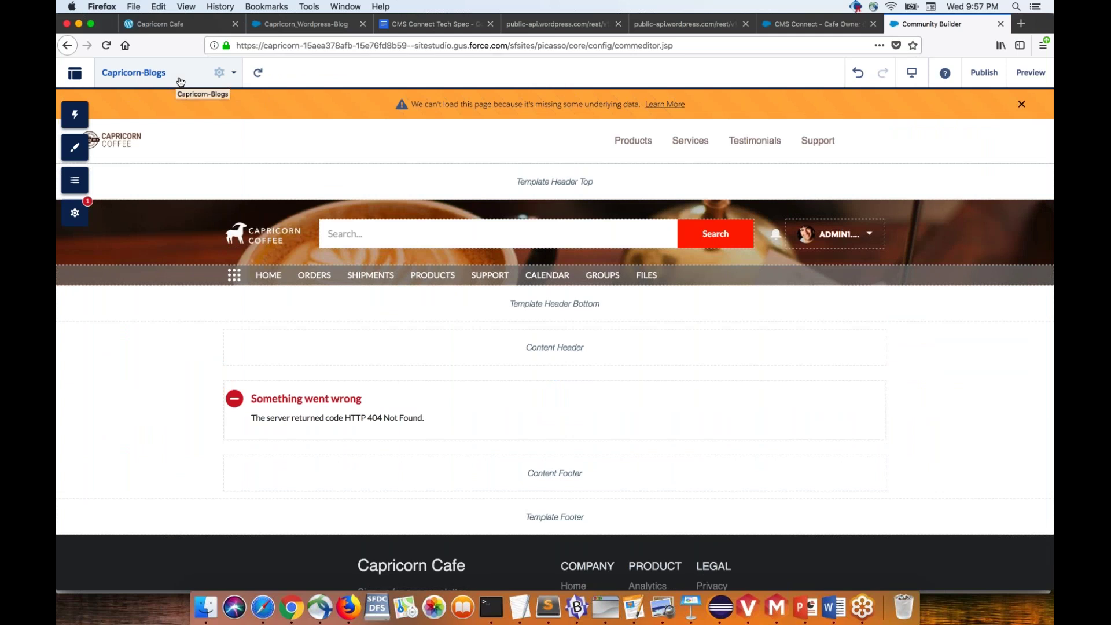
{"action": "left_click", "coordinate": [181, 82]}
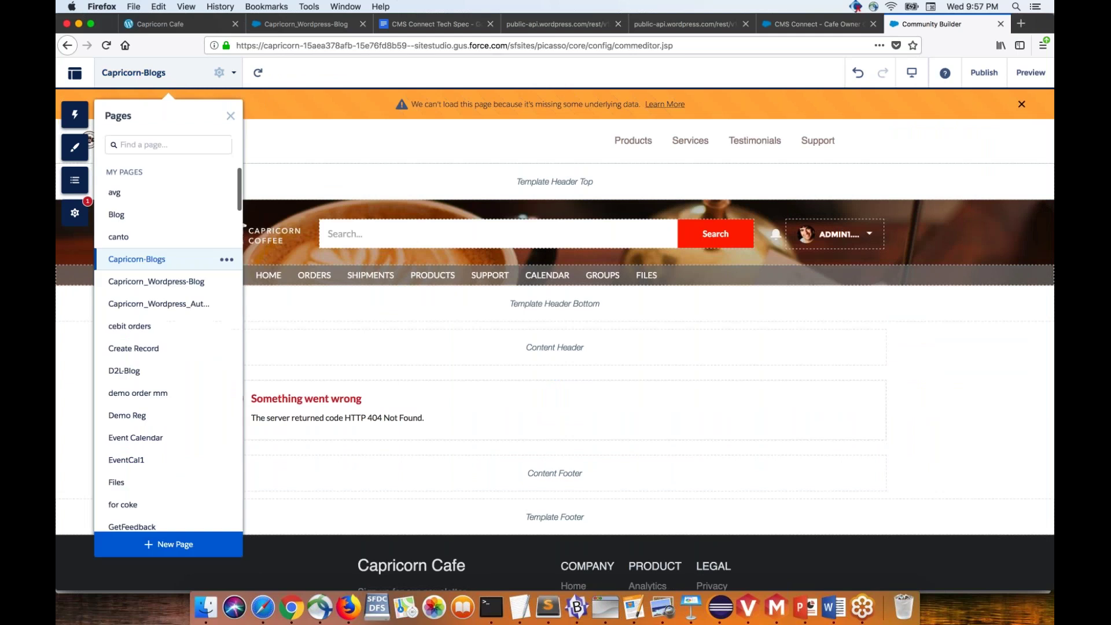
{"action": "left_click", "coordinate": [227, 260]}
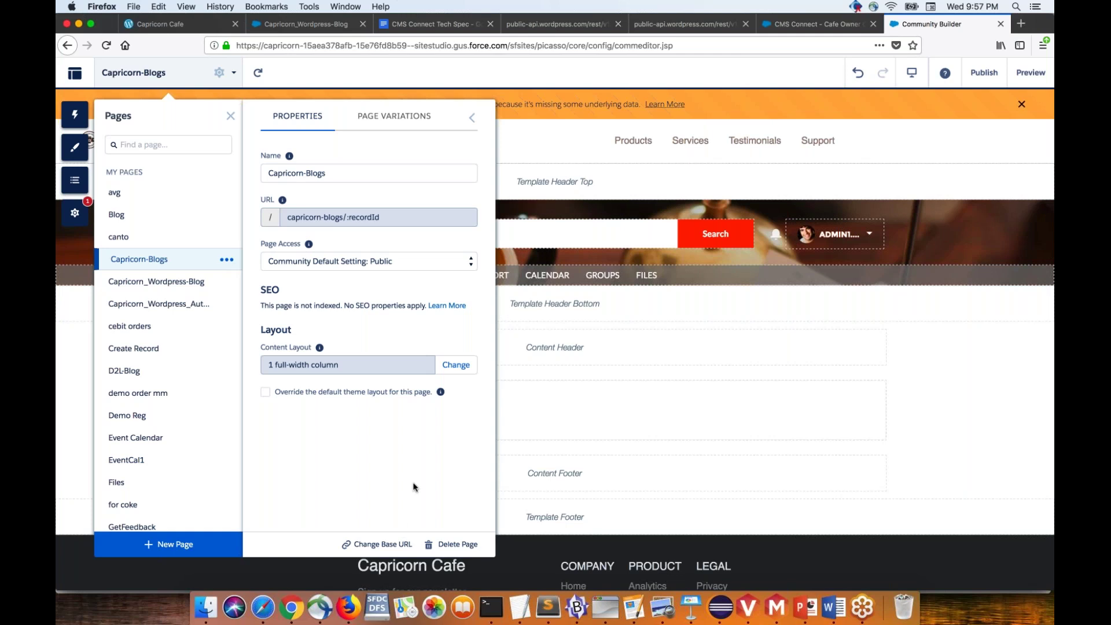
{"action": "left_click", "coordinate": [343, 173]}
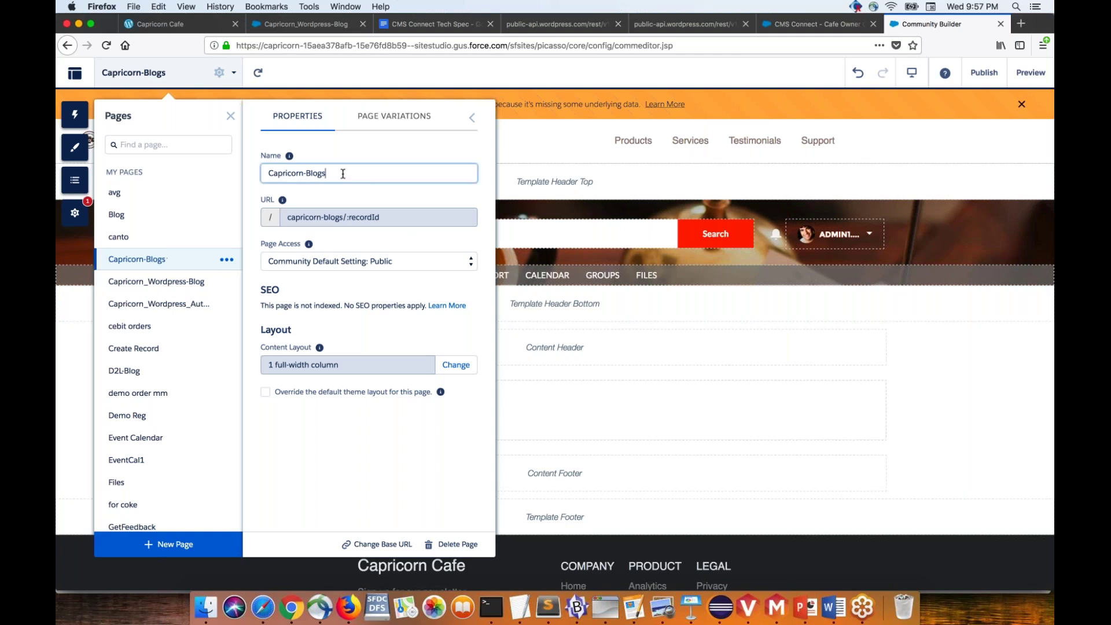
Return to the community's Home page and preview it
{"action": "left_click", "coordinate": [67, 45]}
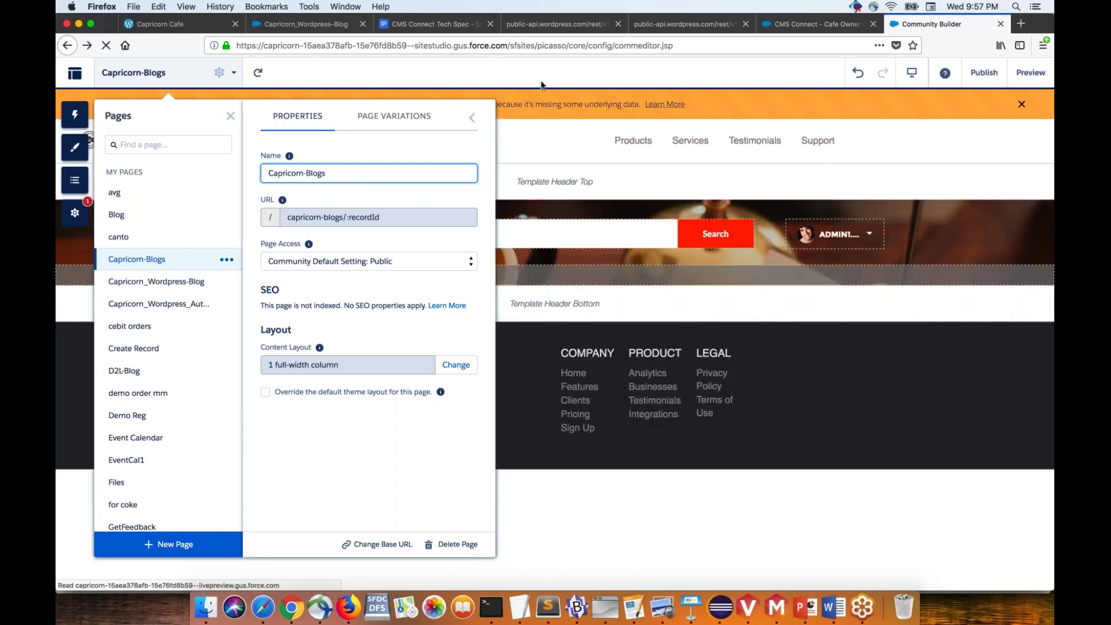
{"action": "left_click", "coordinate": [503, 139]}
{"action": "left_click", "coordinate": [147, 73]}
{"action": "scroll", "coordinate": [192, 431], "scroll_direction": "down", "scroll_amount": 12}
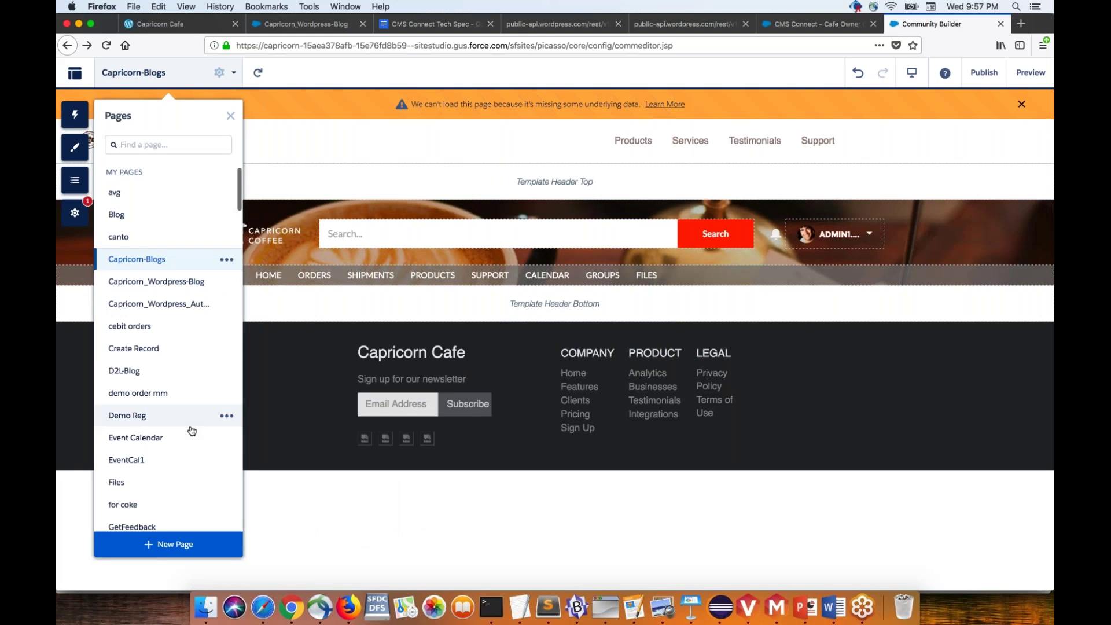
{"action": "left_click", "coordinate": [121, 407]}
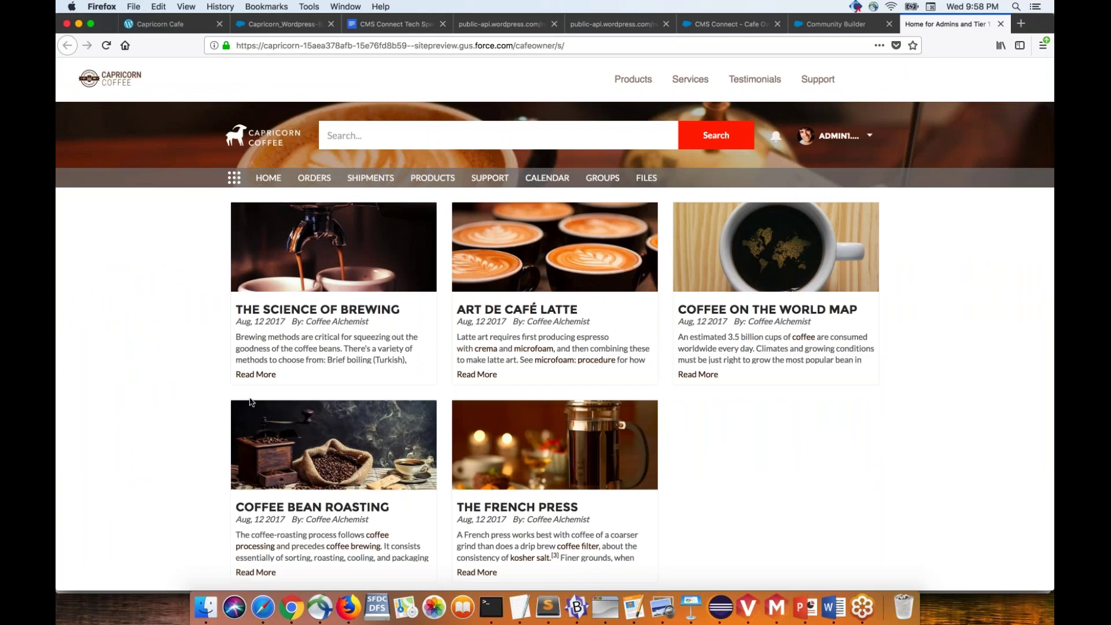
Open the full post The Science of Brewing from its card in the preview, review its content, and return to the Home page
{"action": "left_click", "coordinate": [255, 374]}
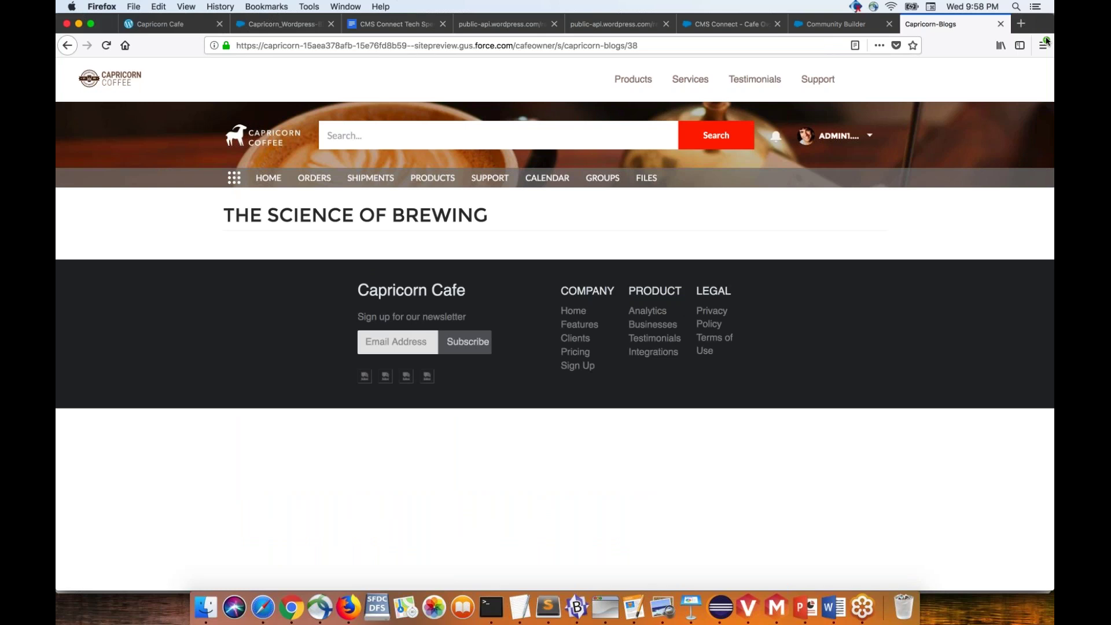
{"action": "left_click", "coordinate": [1045, 42]}
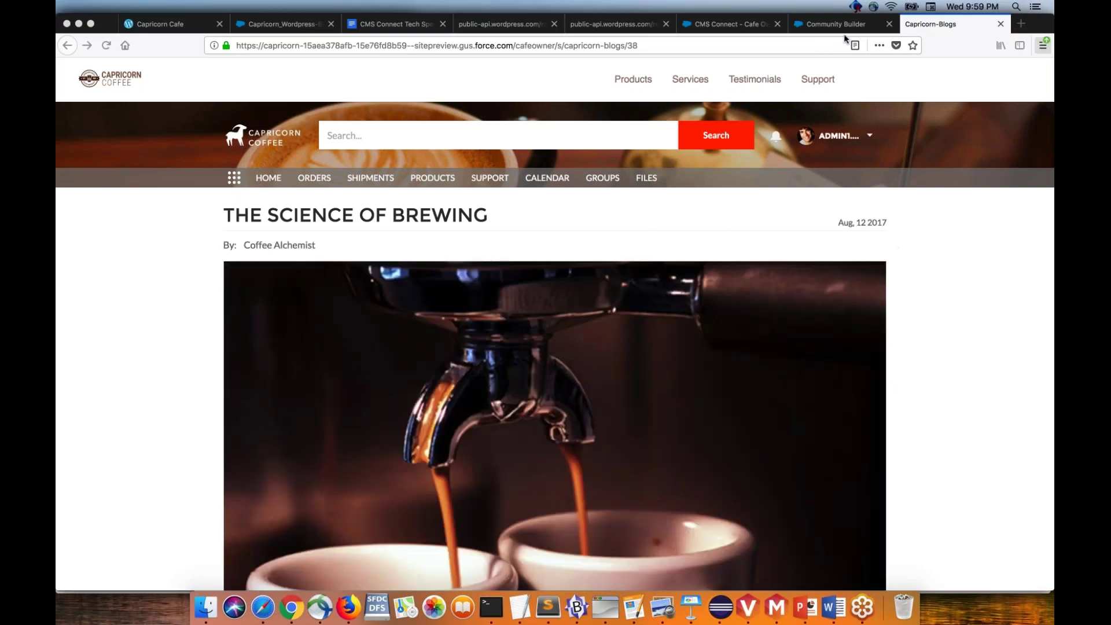
{"action": "scroll", "coordinate": [893, 397], "scroll_direction": "down", "scroll_amount": 10}
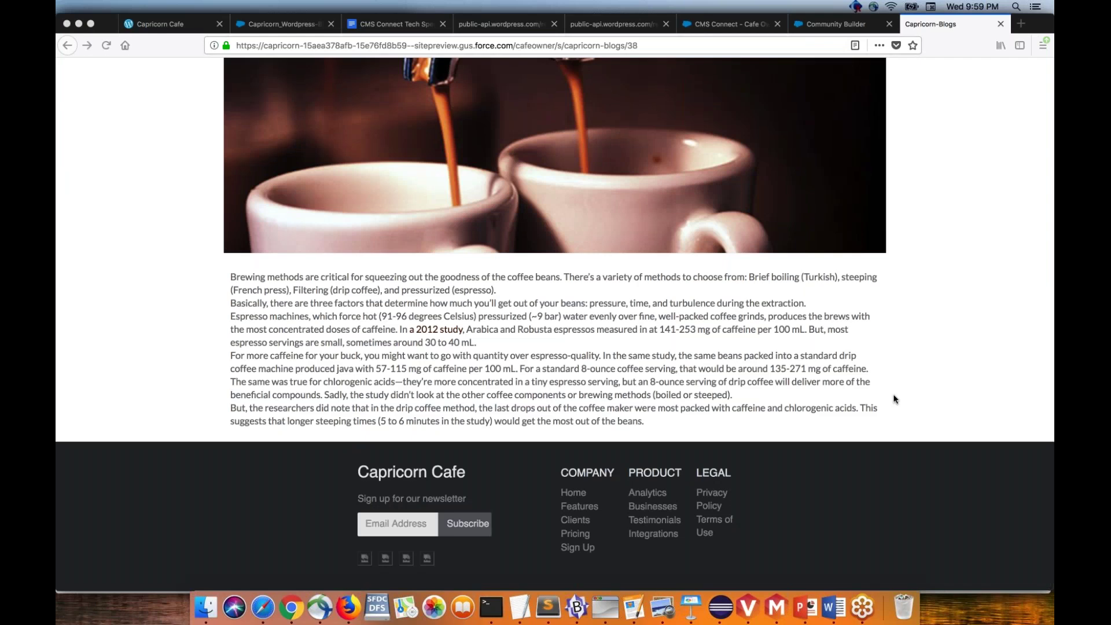
{"action": "scroll", "coordinate": [893, 398], "scroll_direction": "up", "scroll_amount": 2}
{"action": "left_click", "coordinate": [67, 45]}
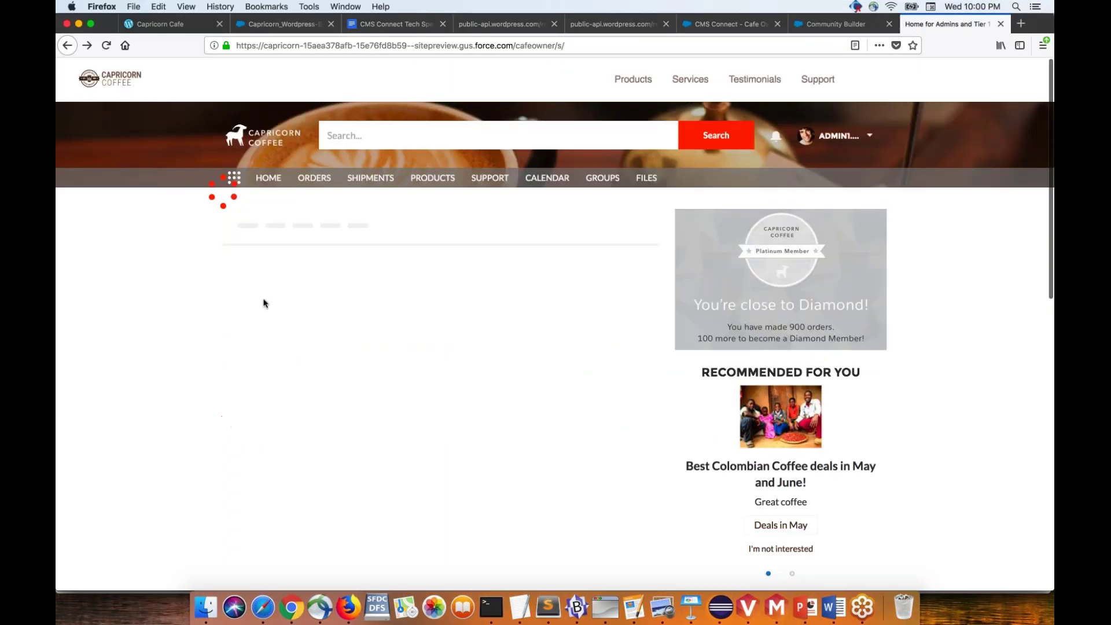